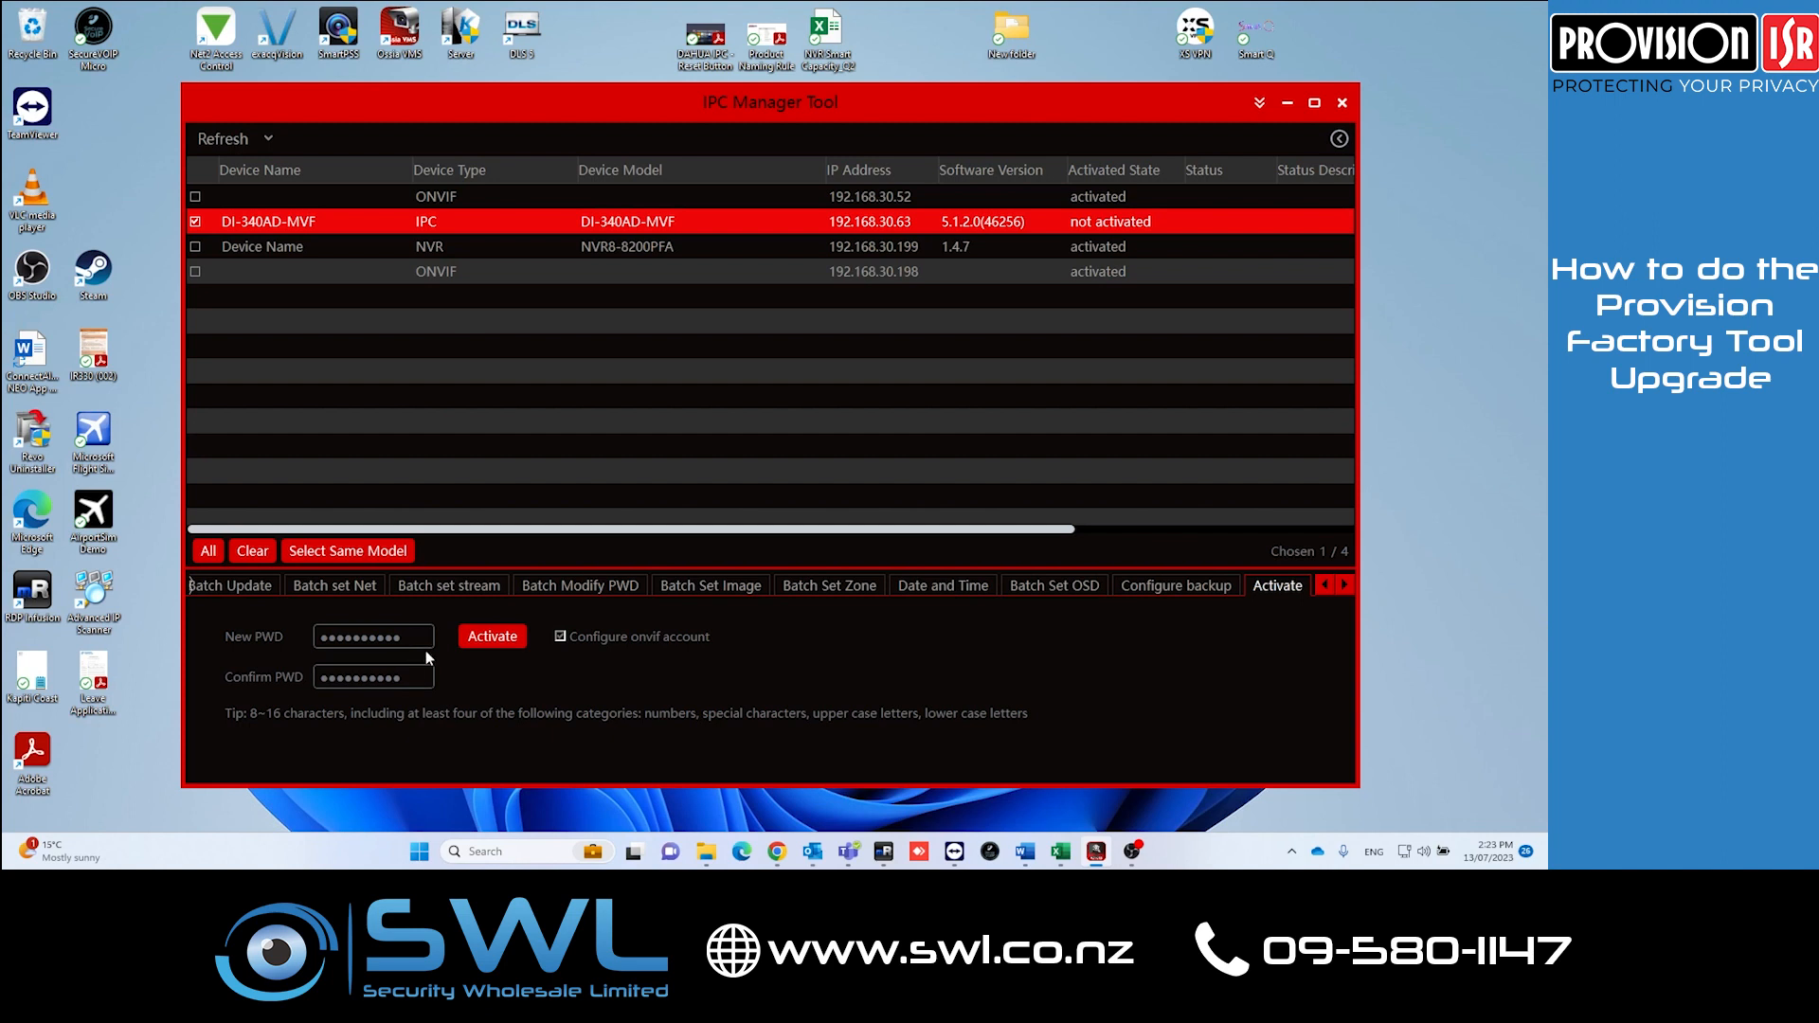
Step: Activate the selected DI-340AD-MVF camera and fill in answers to its three security questions
{"action": "left_click", "coordinate": [497, 639]}
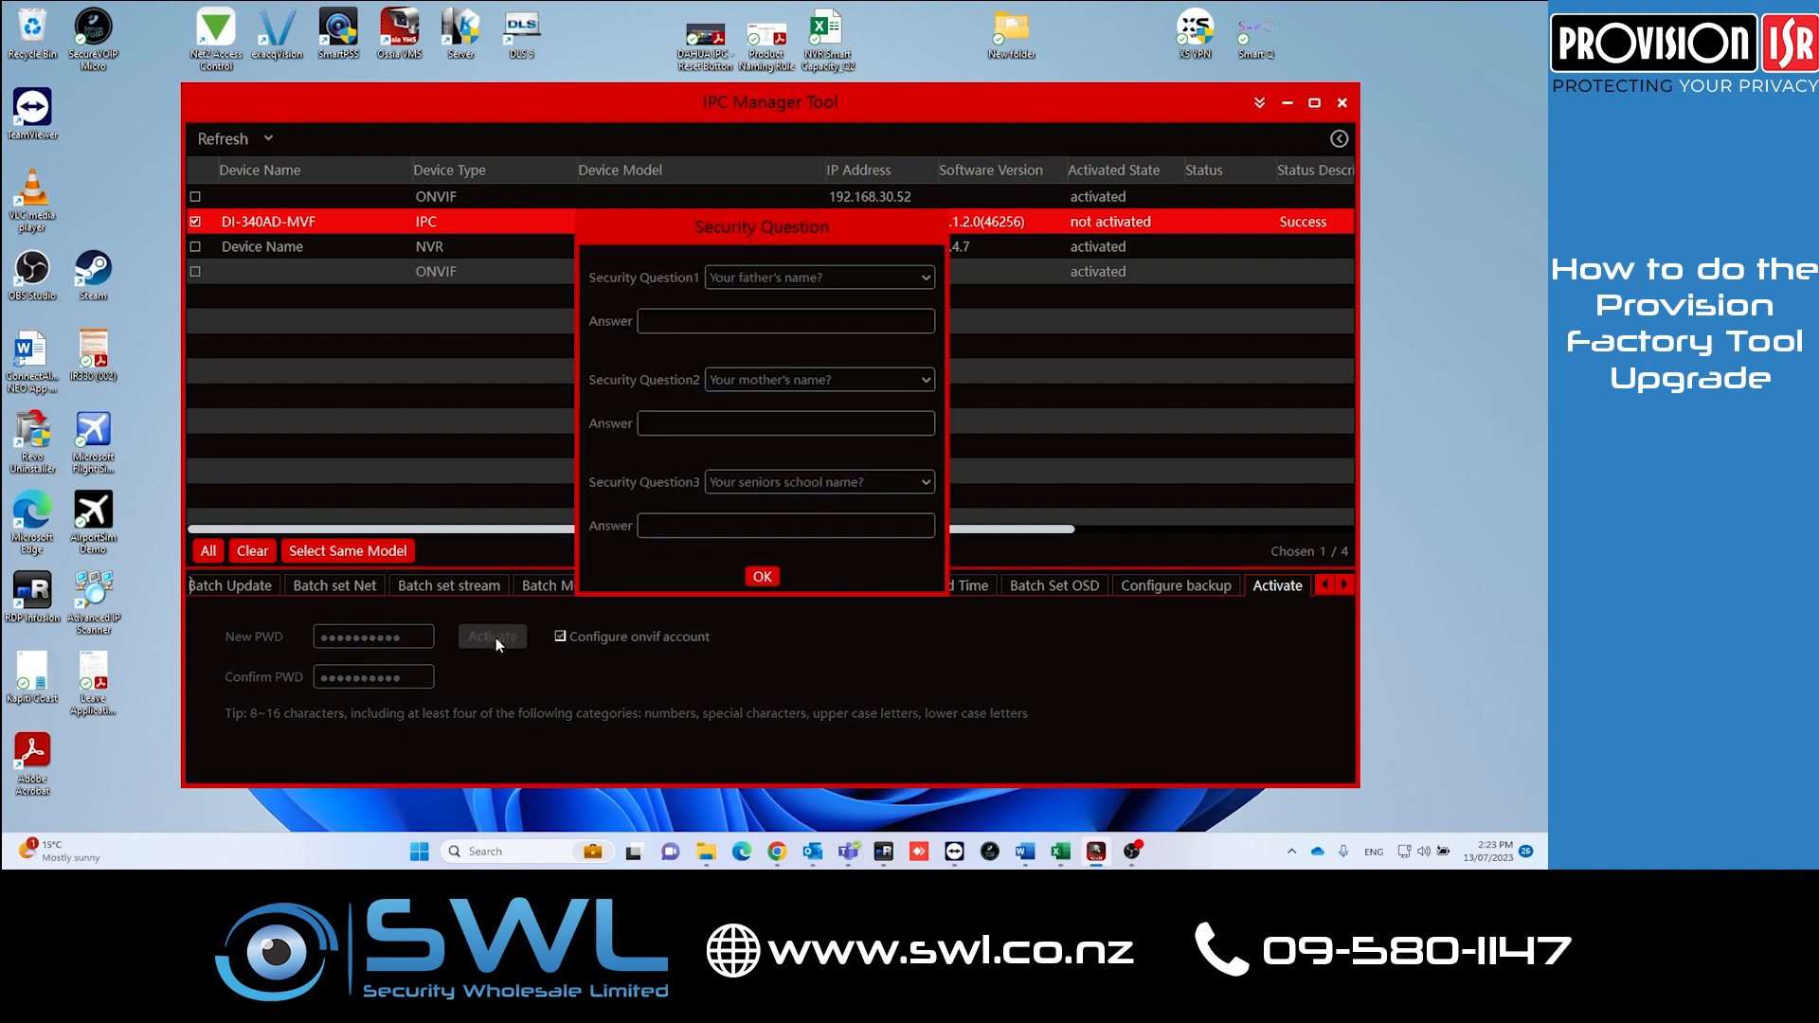
{"action": "left_click", "coordinate": [696, 322]}
{"action": "left_click", "coordinate": [688, 426]}
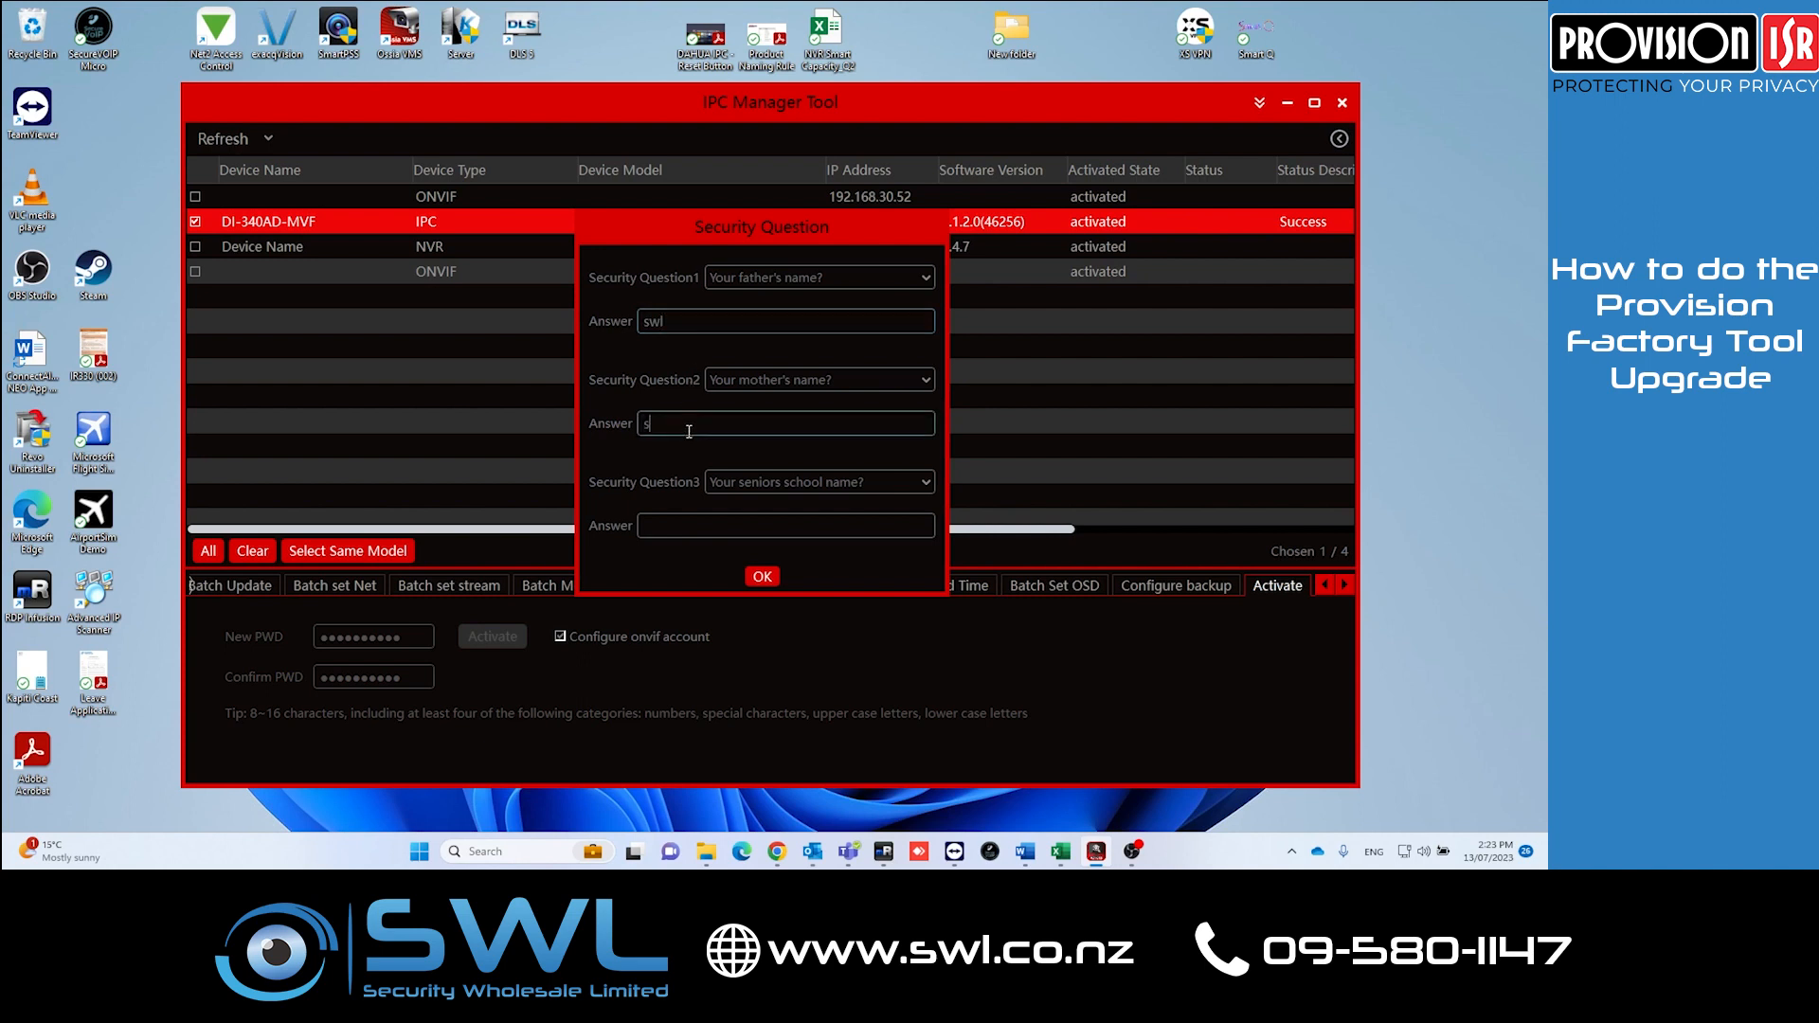
{"action": "left_click", "coordinate": [732, 527]}
{"action": "left_click", "coordinate": [761, 577]}
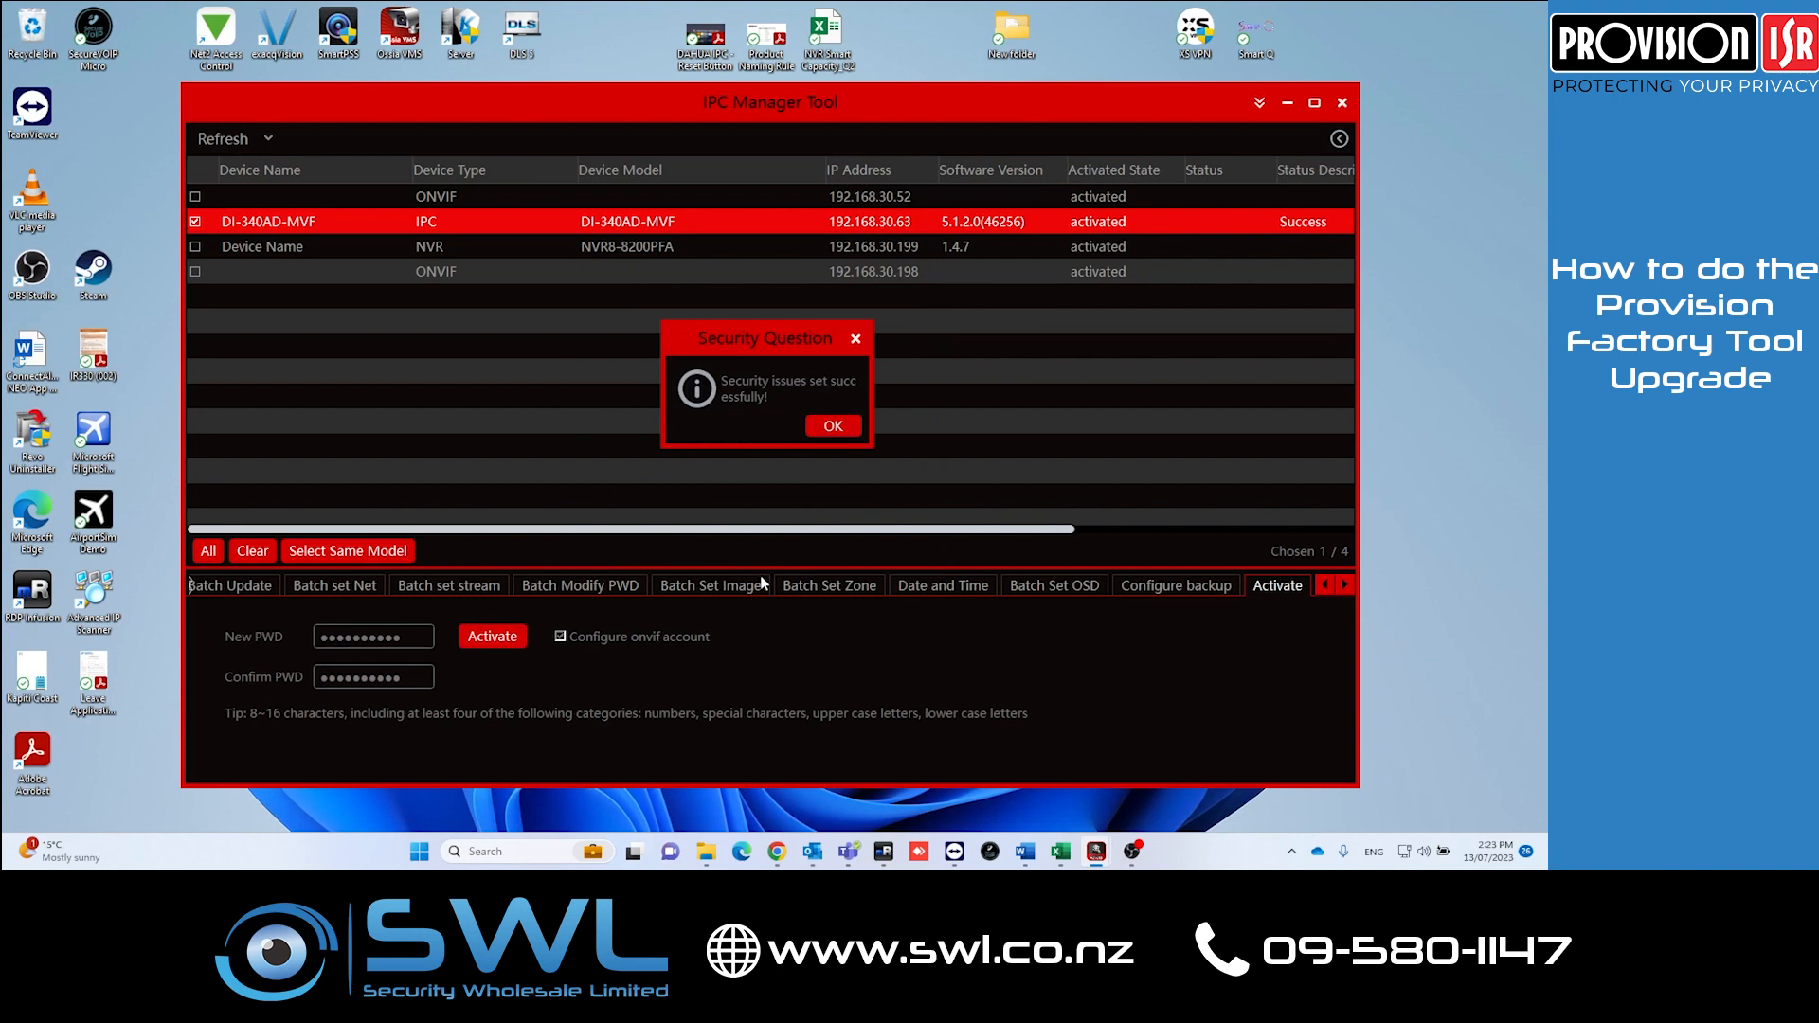
{"action": "left_click", "coordinate": [834, 428]}
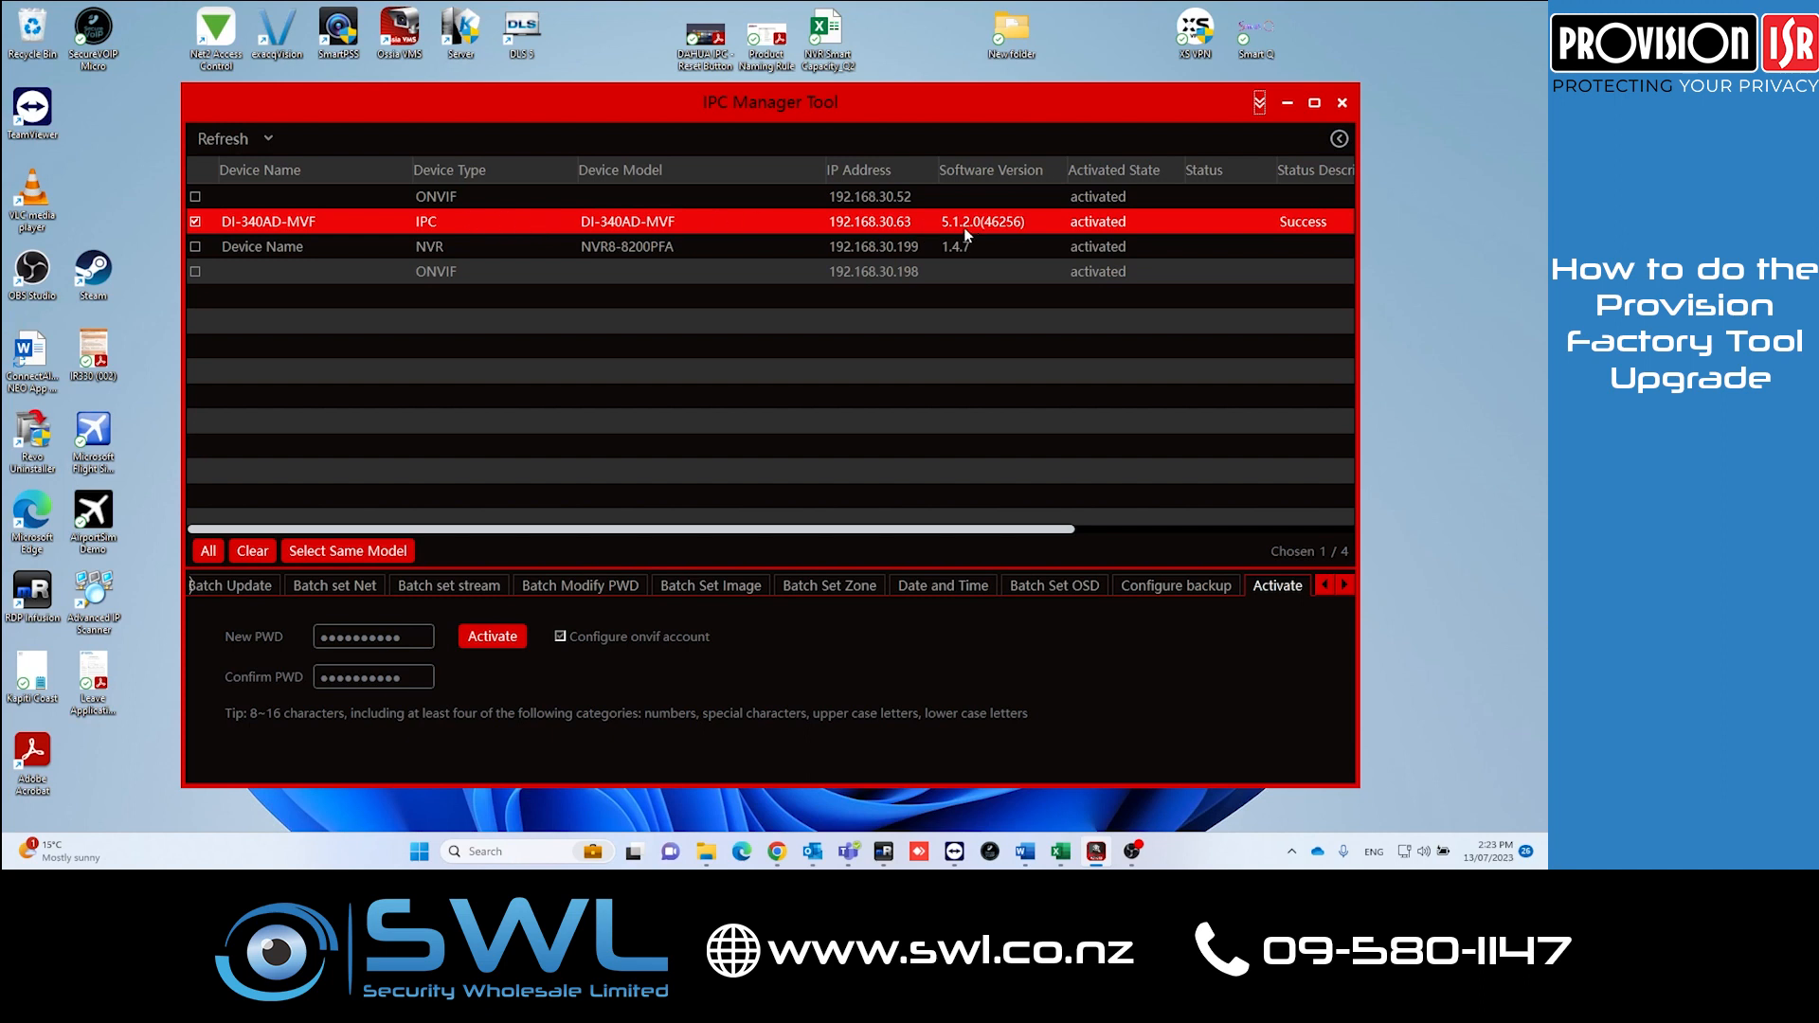
Step: Open the Provision-ISR Download Center in the browser
{"action": "left_click", "coordinate": [777, 851]}
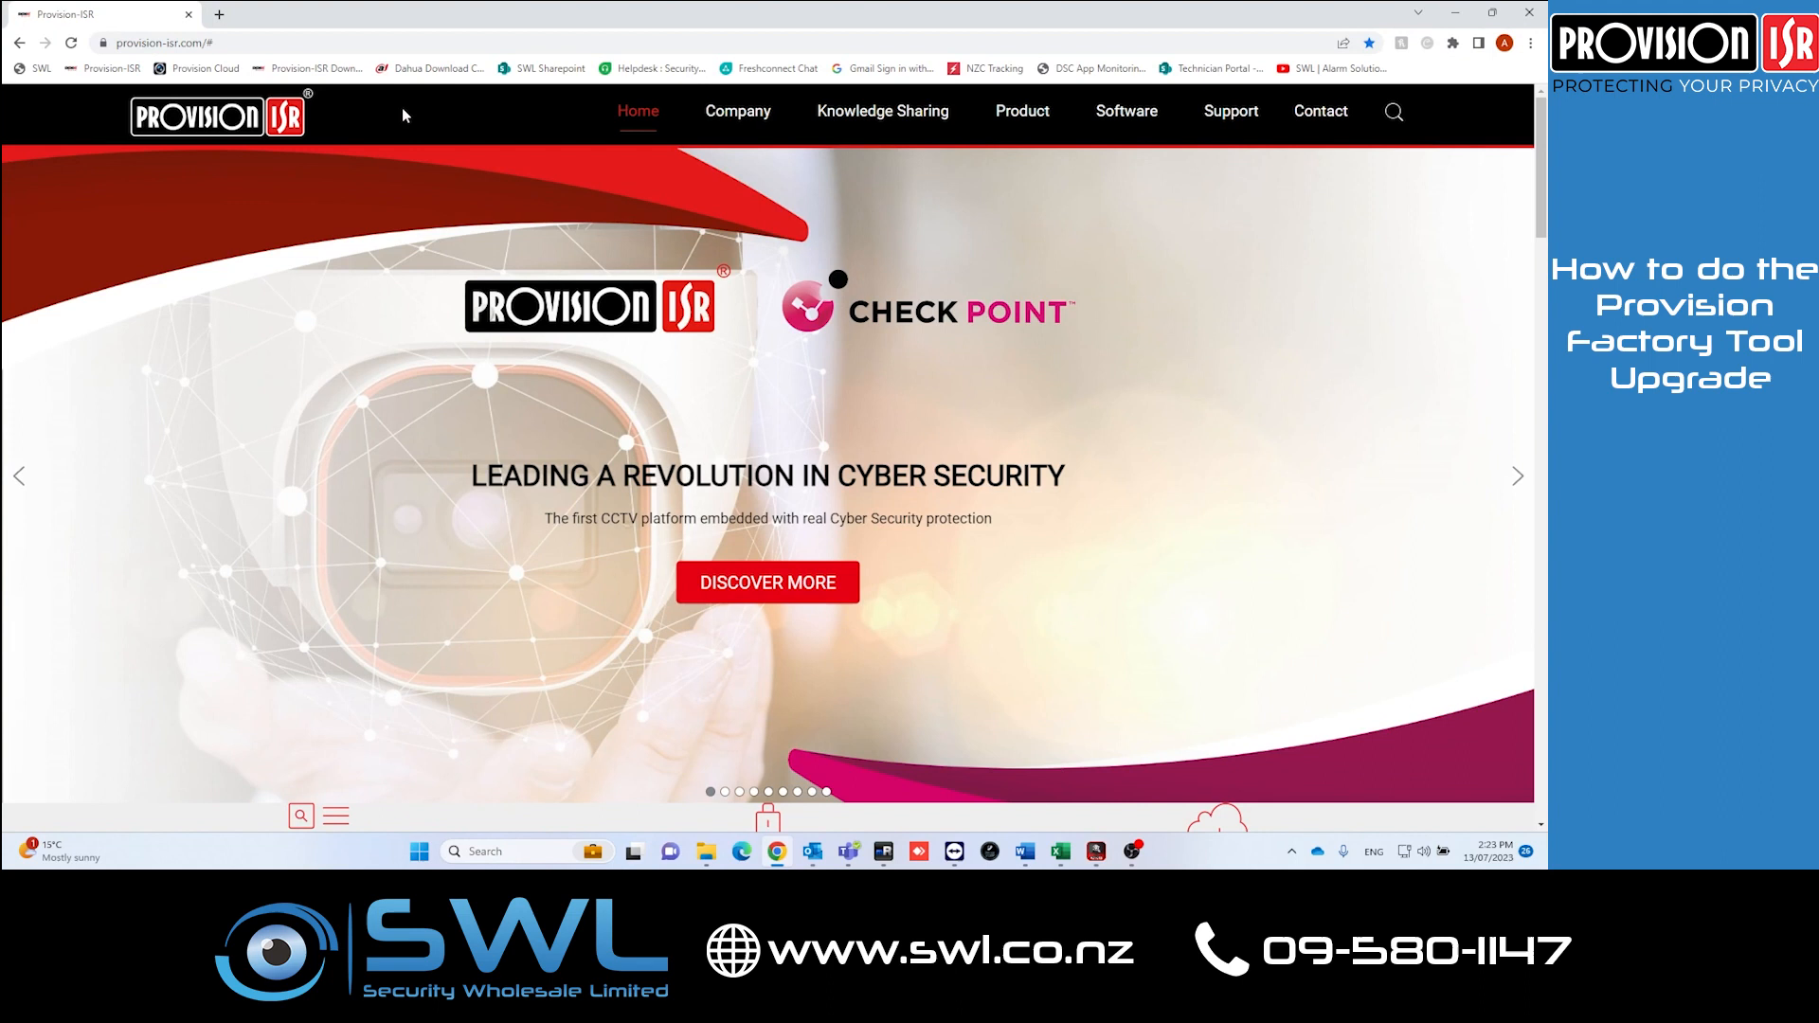
{"action": "mouse_move", "coordinate": [1232, 120]}
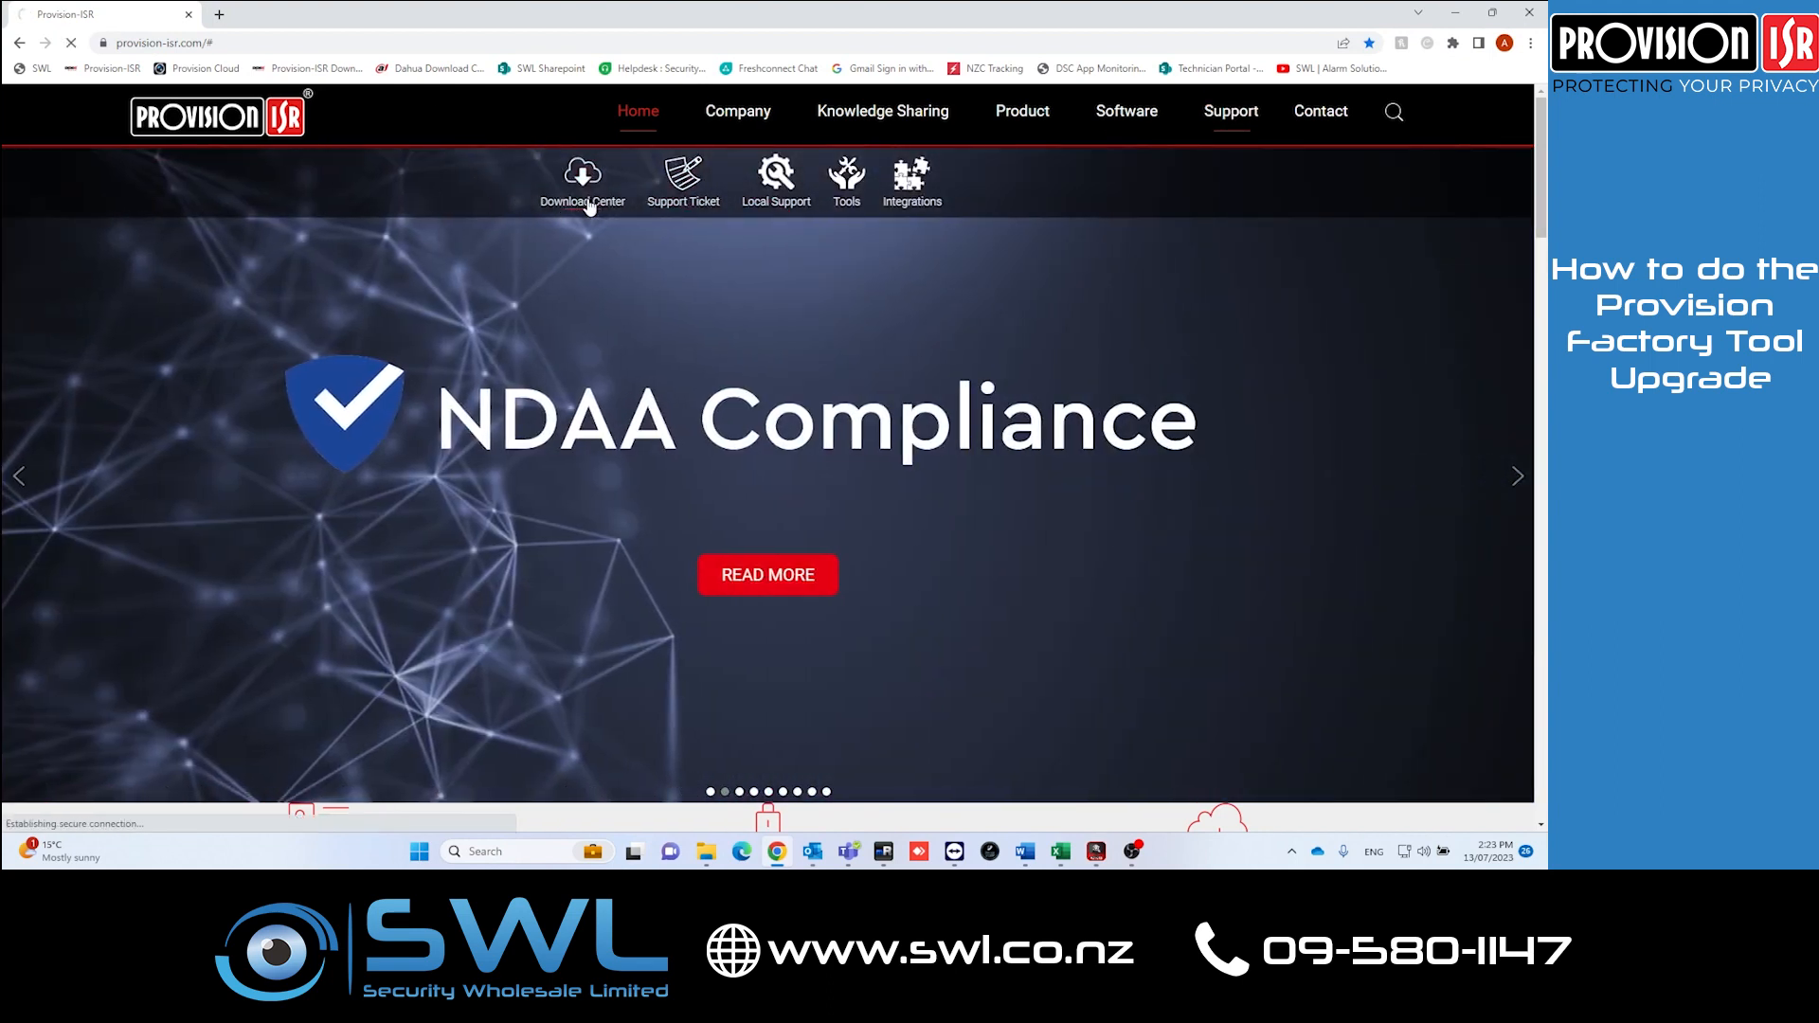
{"action": "left_click", "coordinate": [576, 204]}
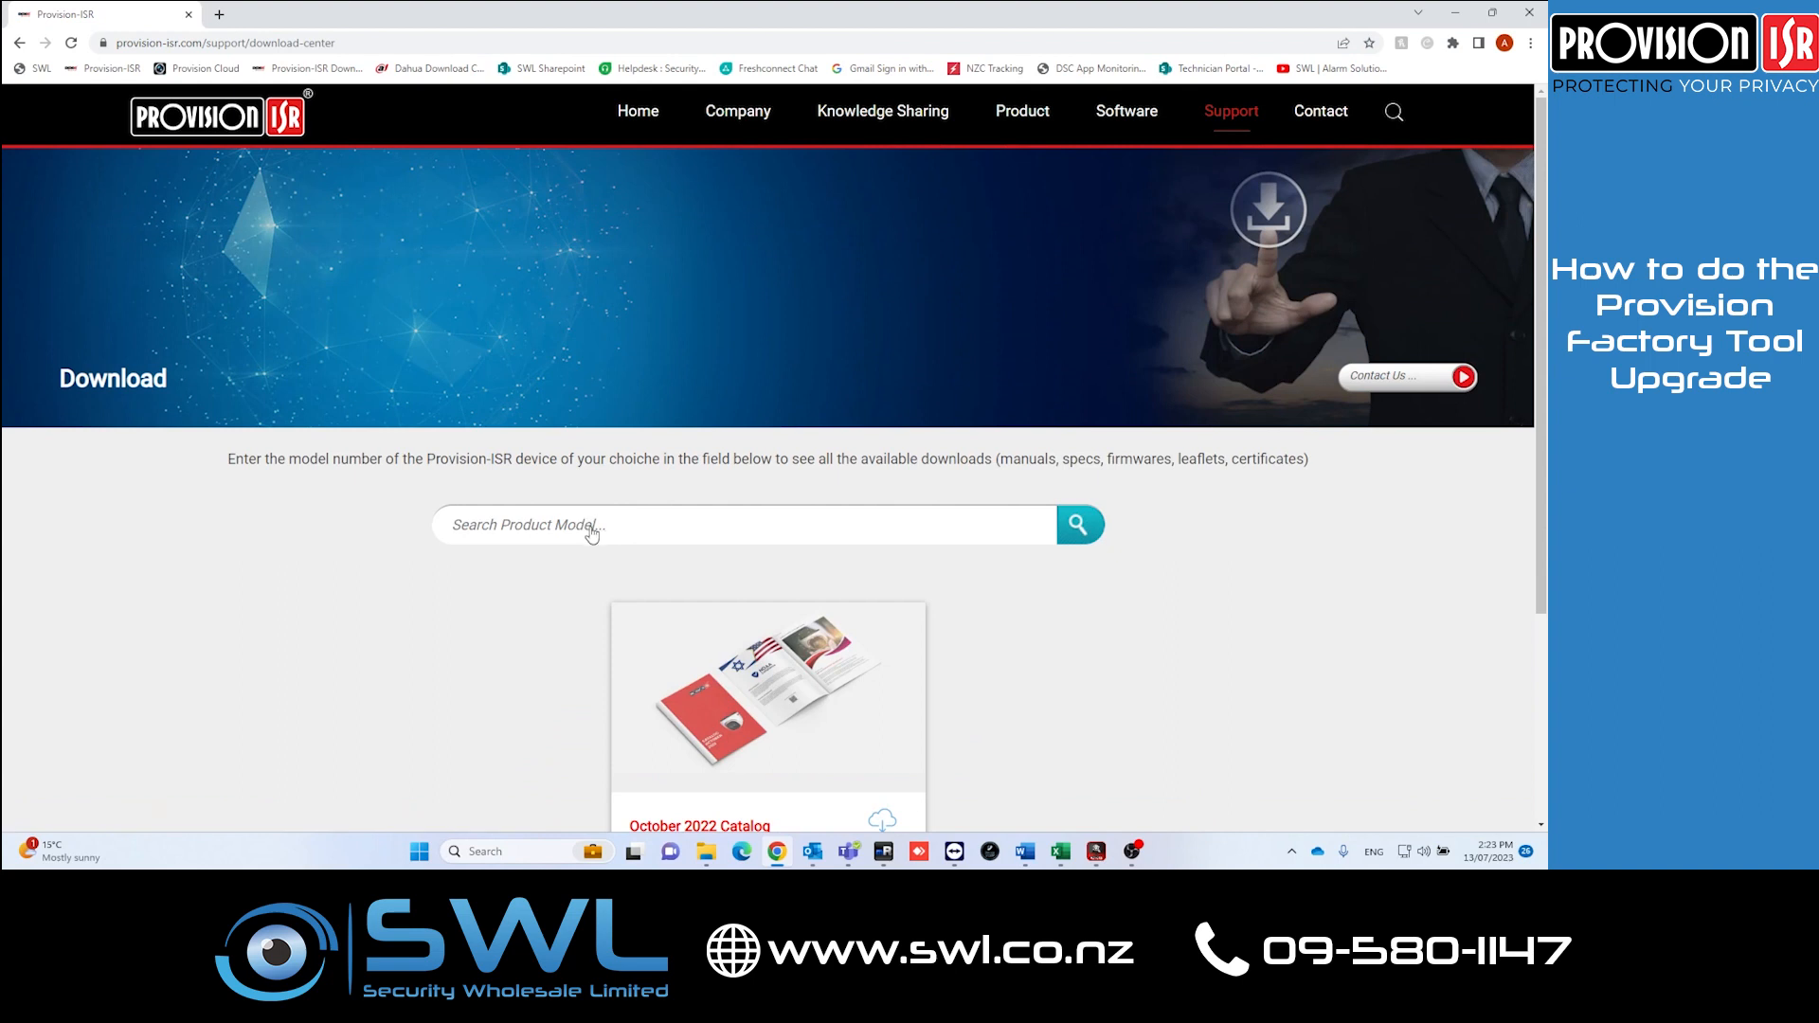
Step: Search for model DI-340AD-MVF and open its software downloads
{"action": "left_click", "coordinate": [592, 534]}
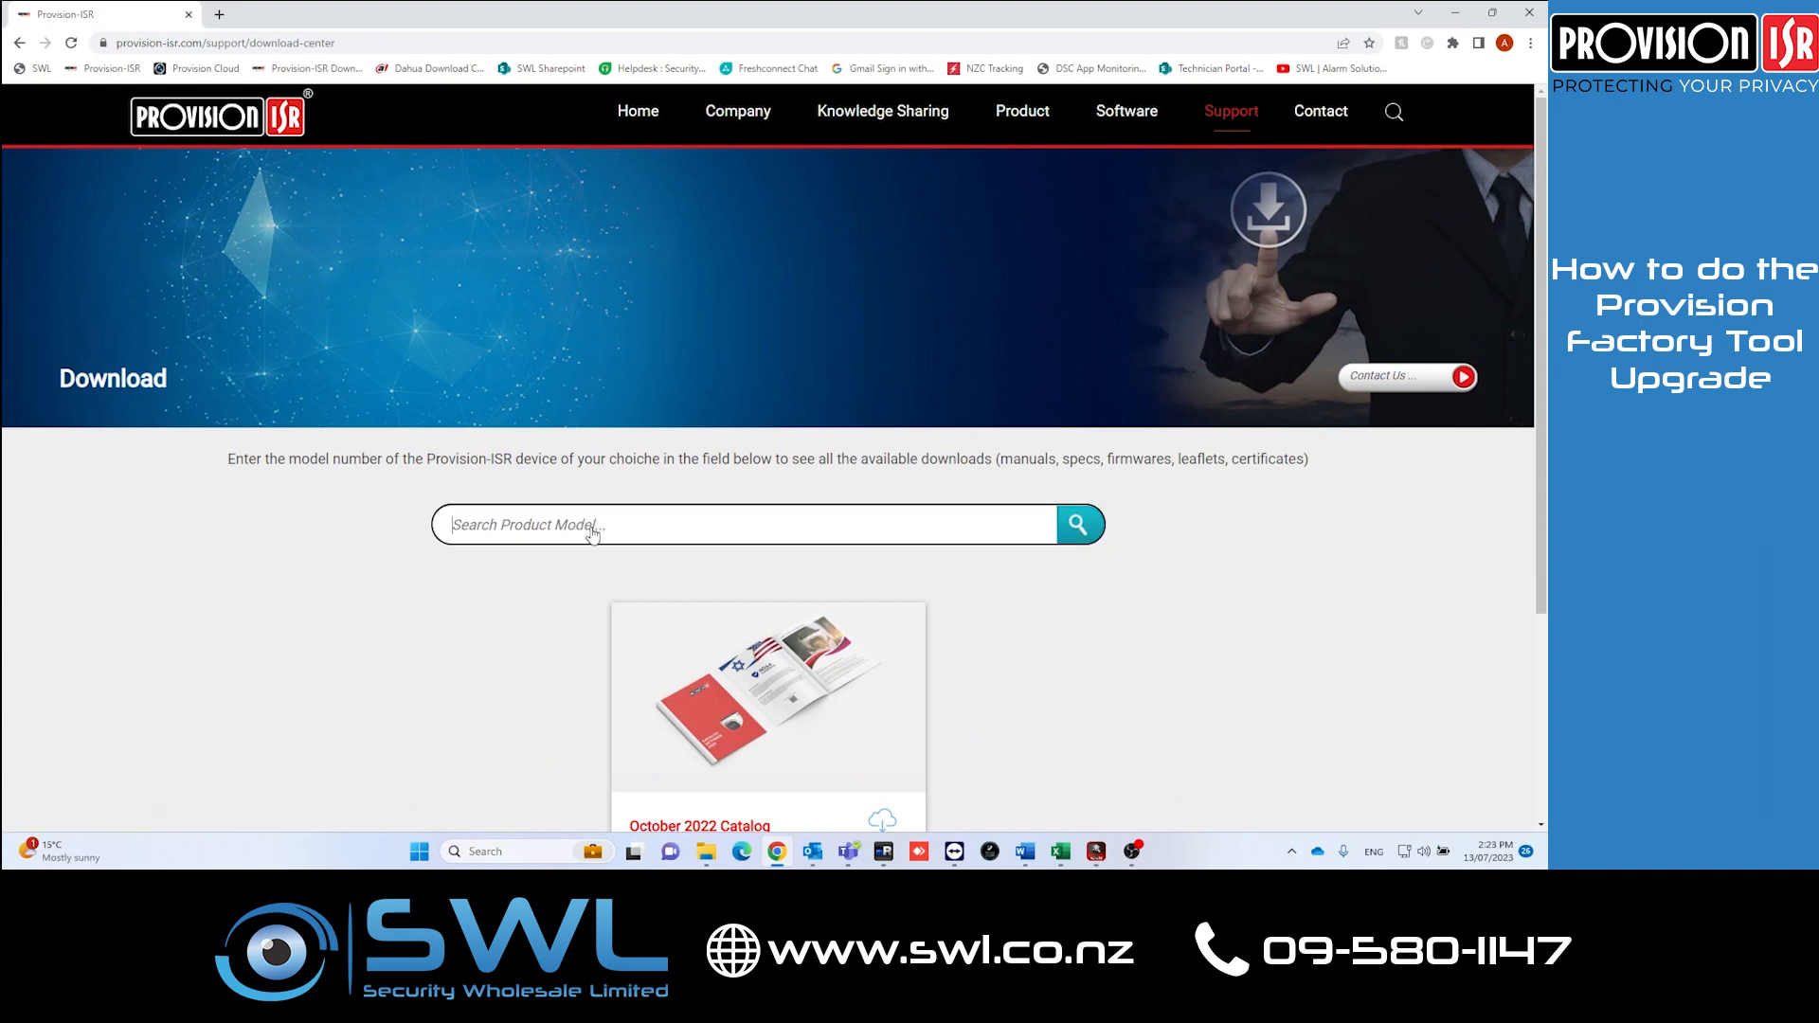
{"action": "type", "text": "DI-340AD"}
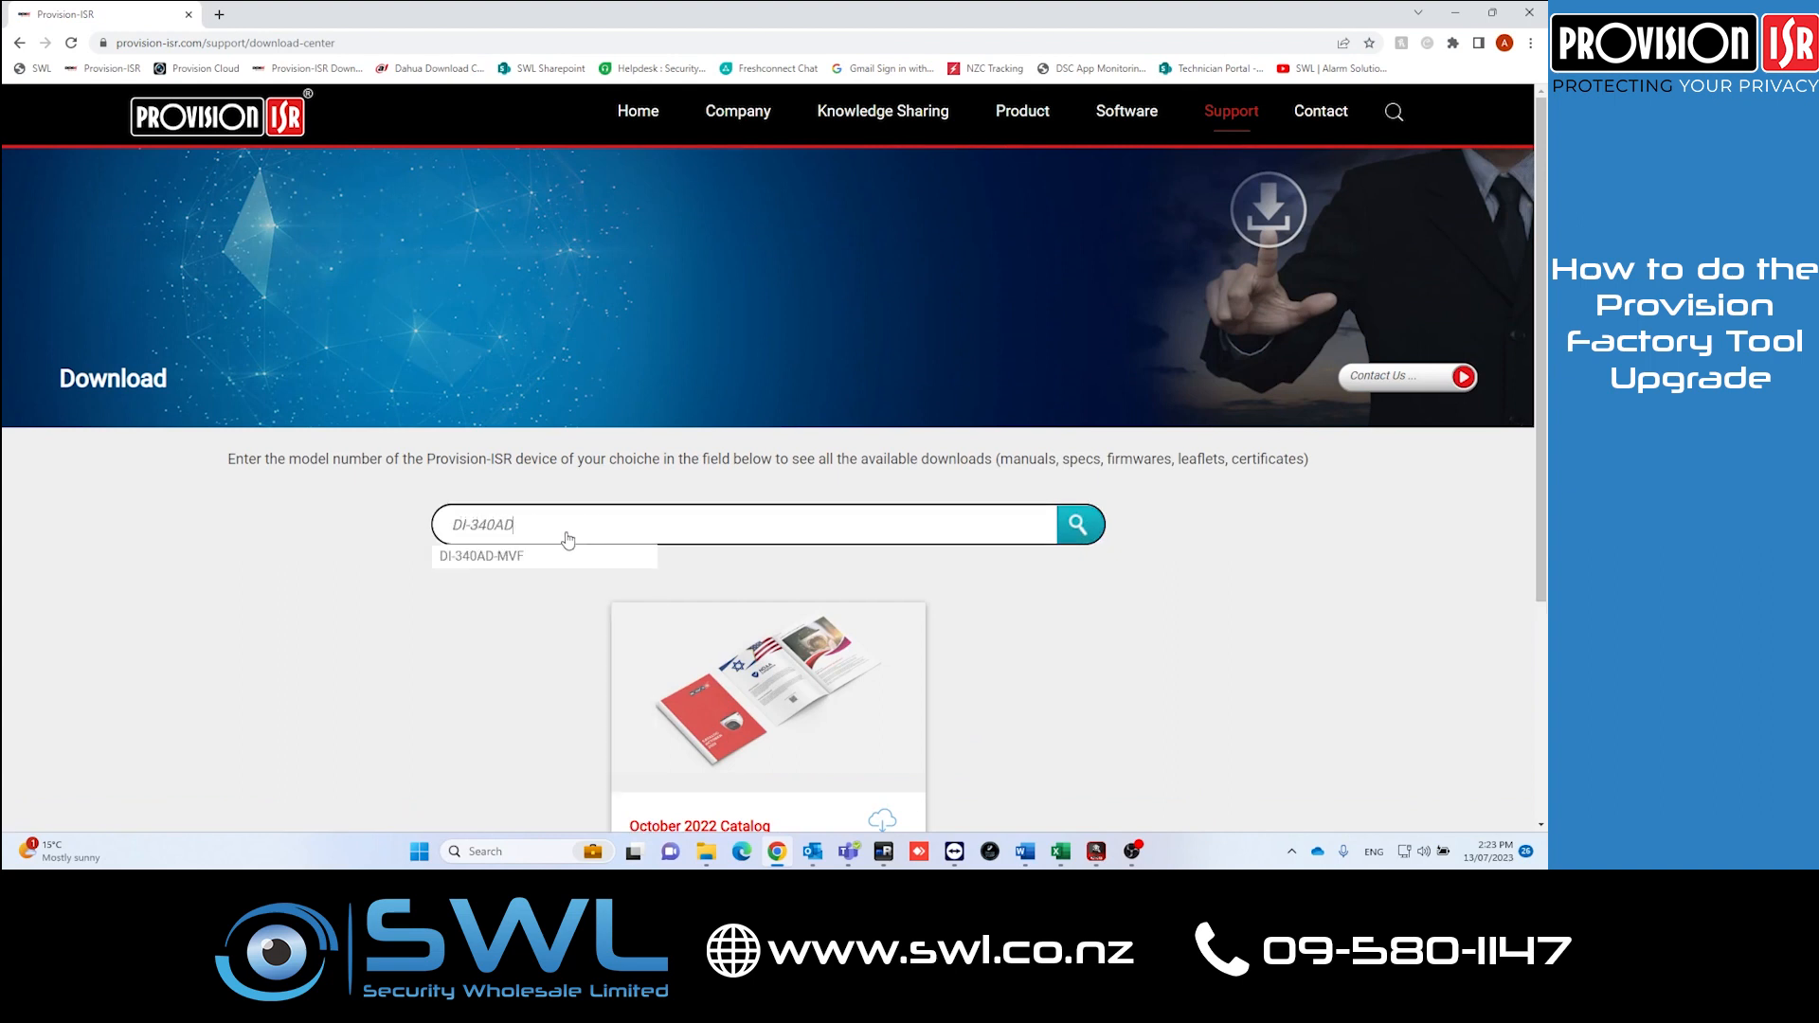
{"action": "left_click", "coordinate": [554, 559]}
{"action": "scroll", "coordinate": [1018, 564], "scroll_direction": "down", "scroll_amount": 1}
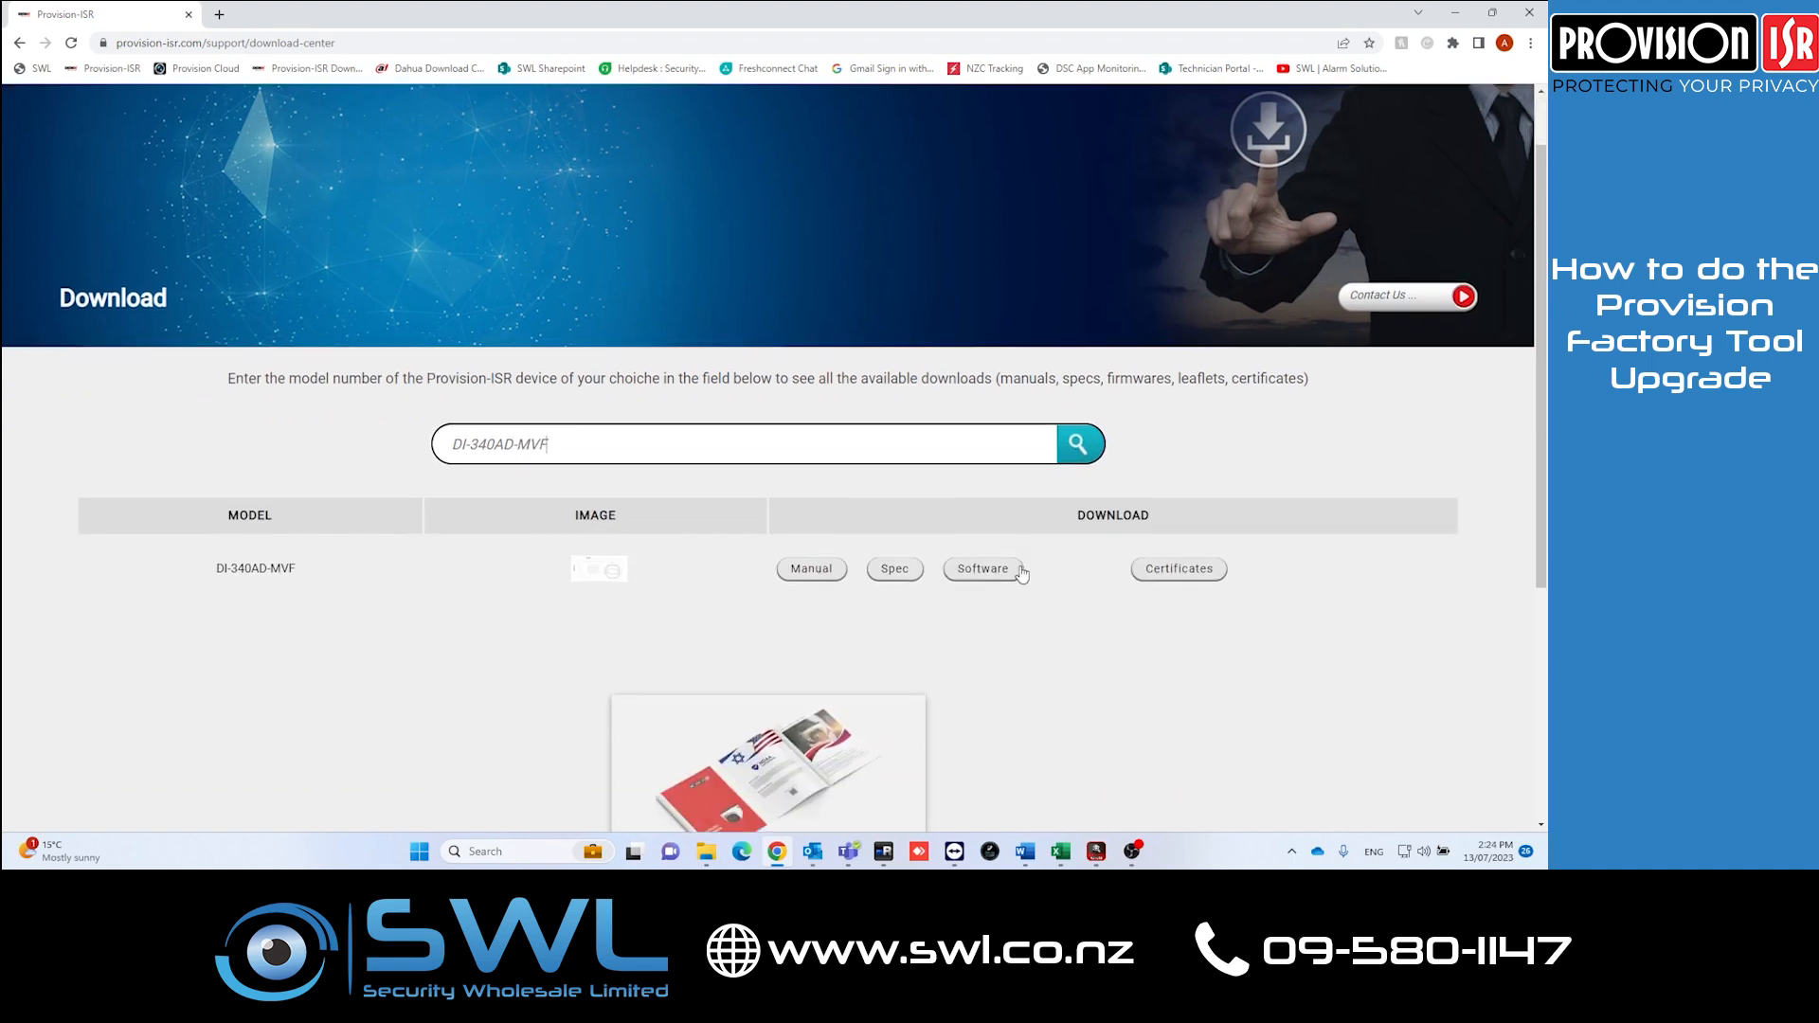
{"action": "left_click", "coordinate": [985, 570]}
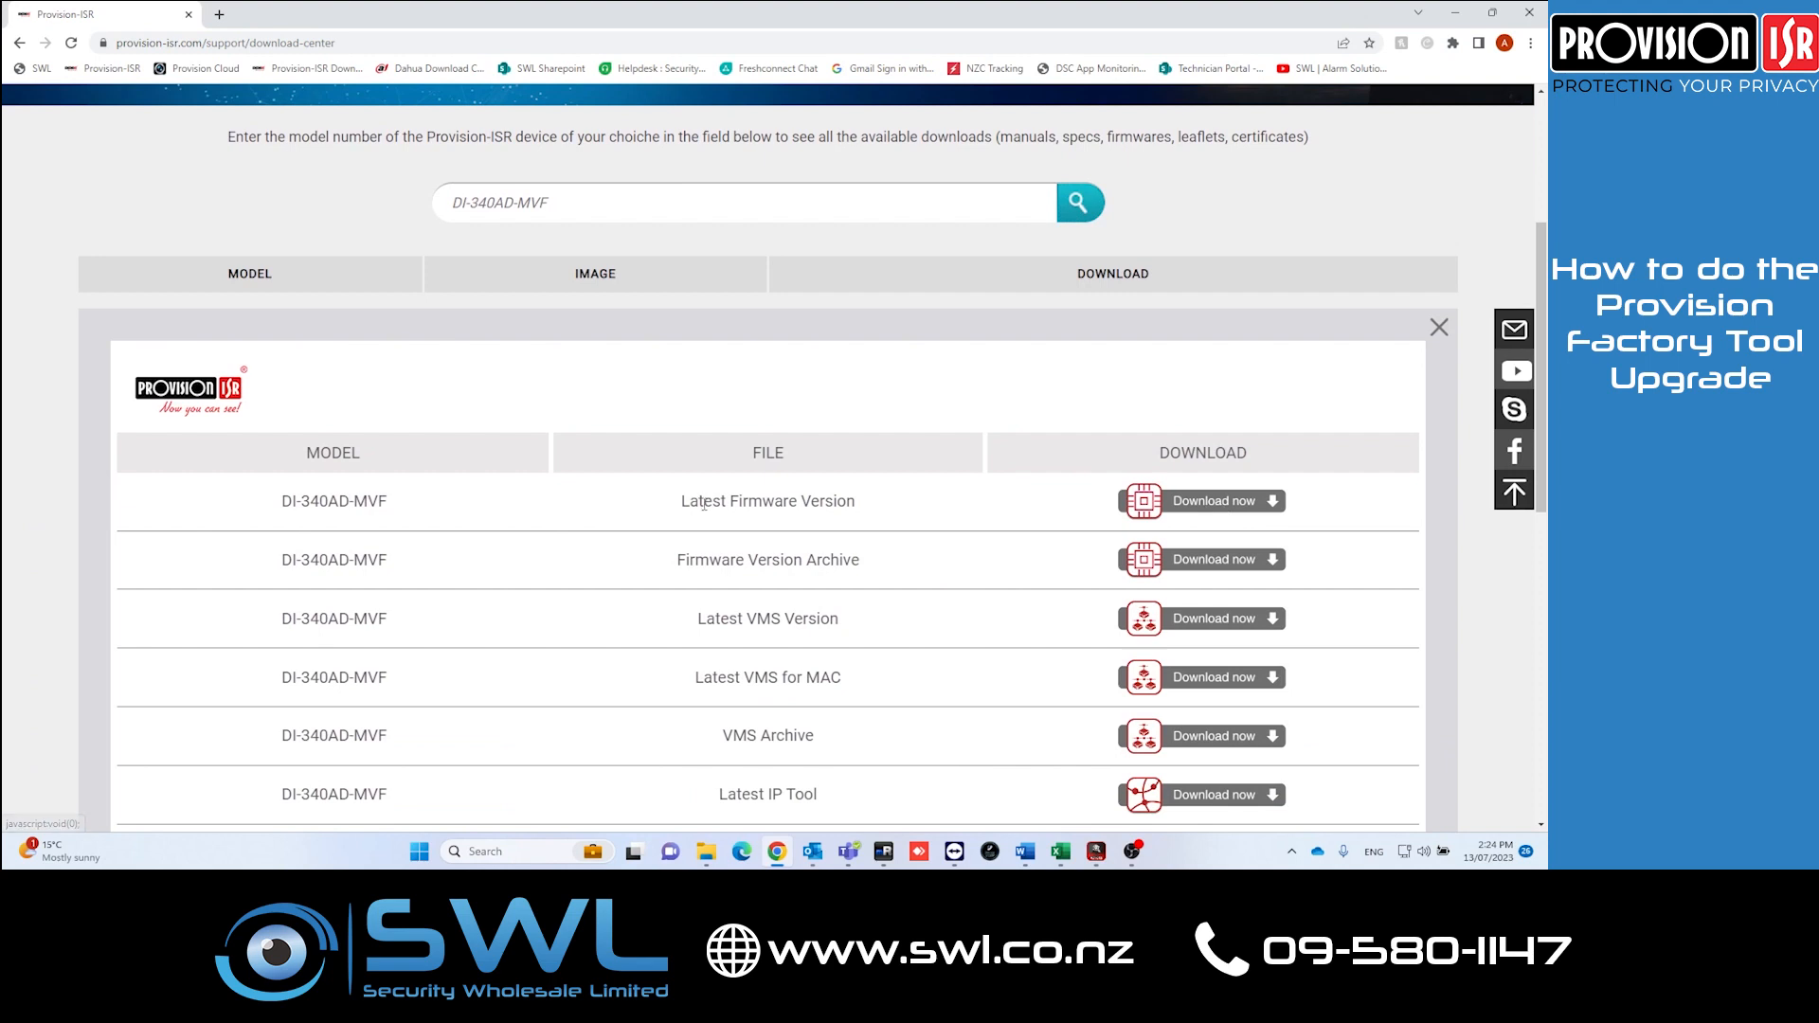
Step: Download the Latest Firmware Version for DI-340AD-MVF, passing the reCAPTCHA check, and close the popup
{"action": "left_click", "coordinate": [1194, 505]}
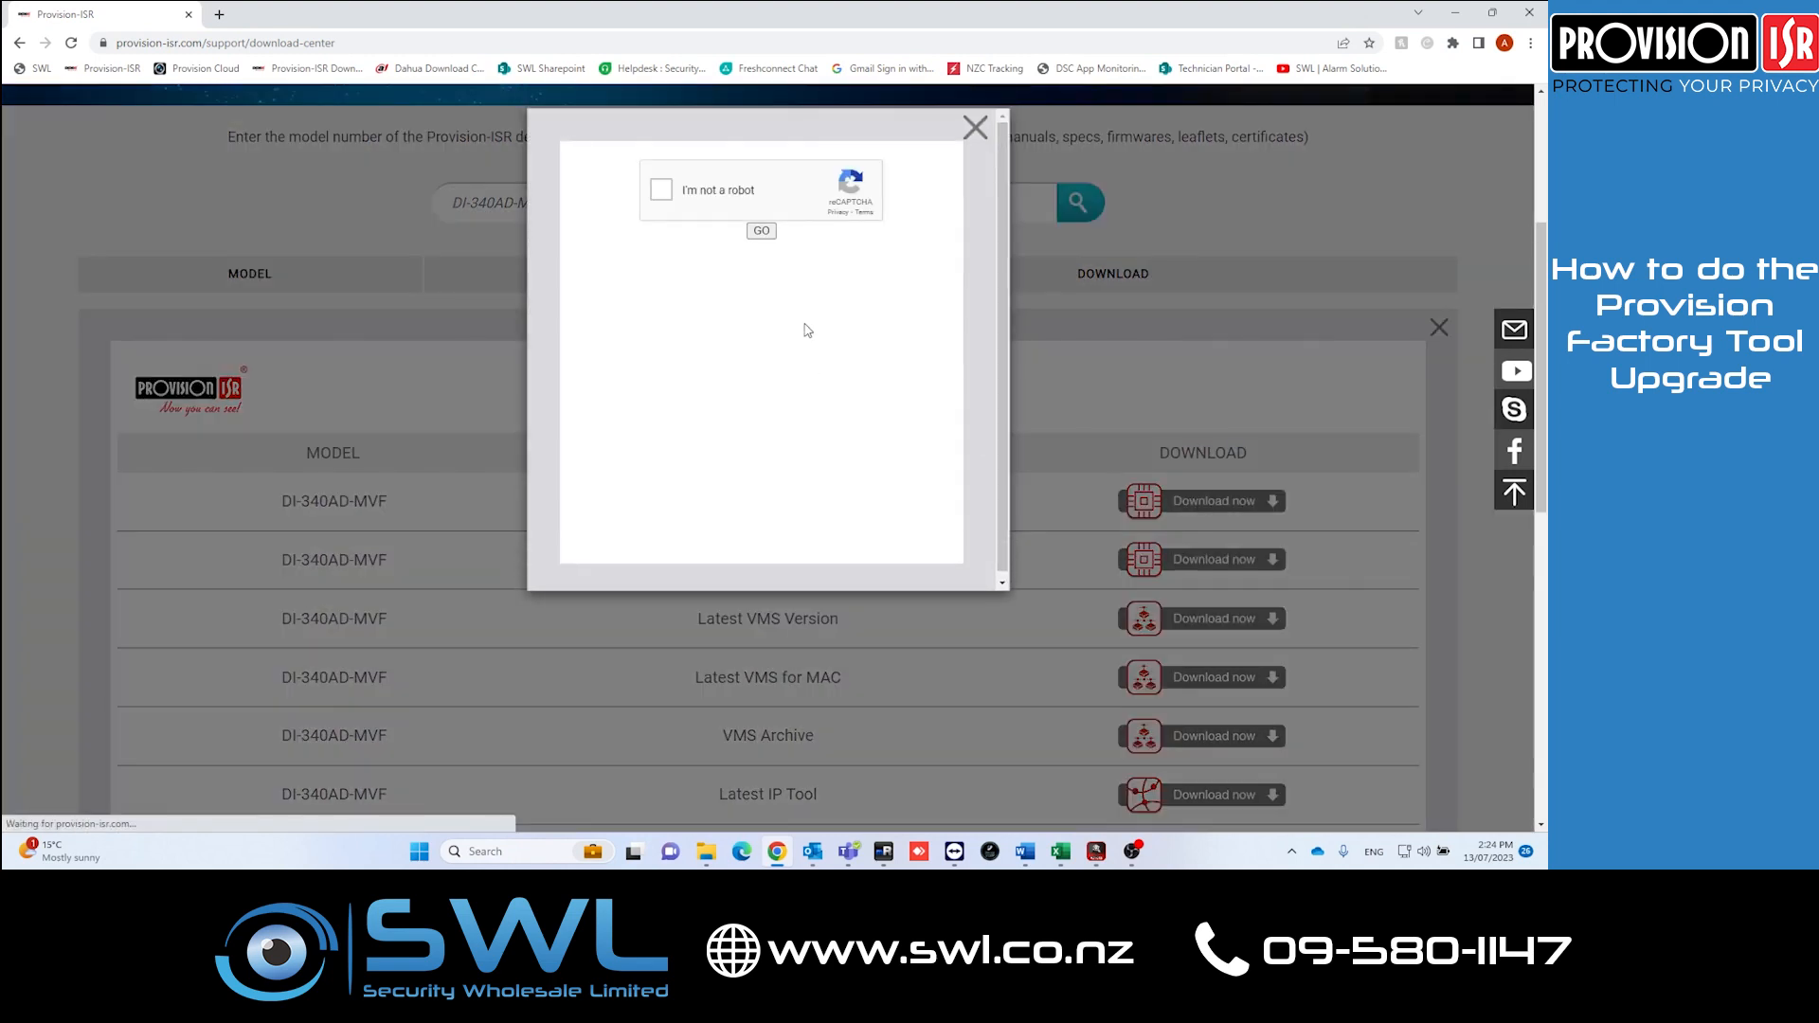
{"action": "left_click", "coordinate": [662, 190]}
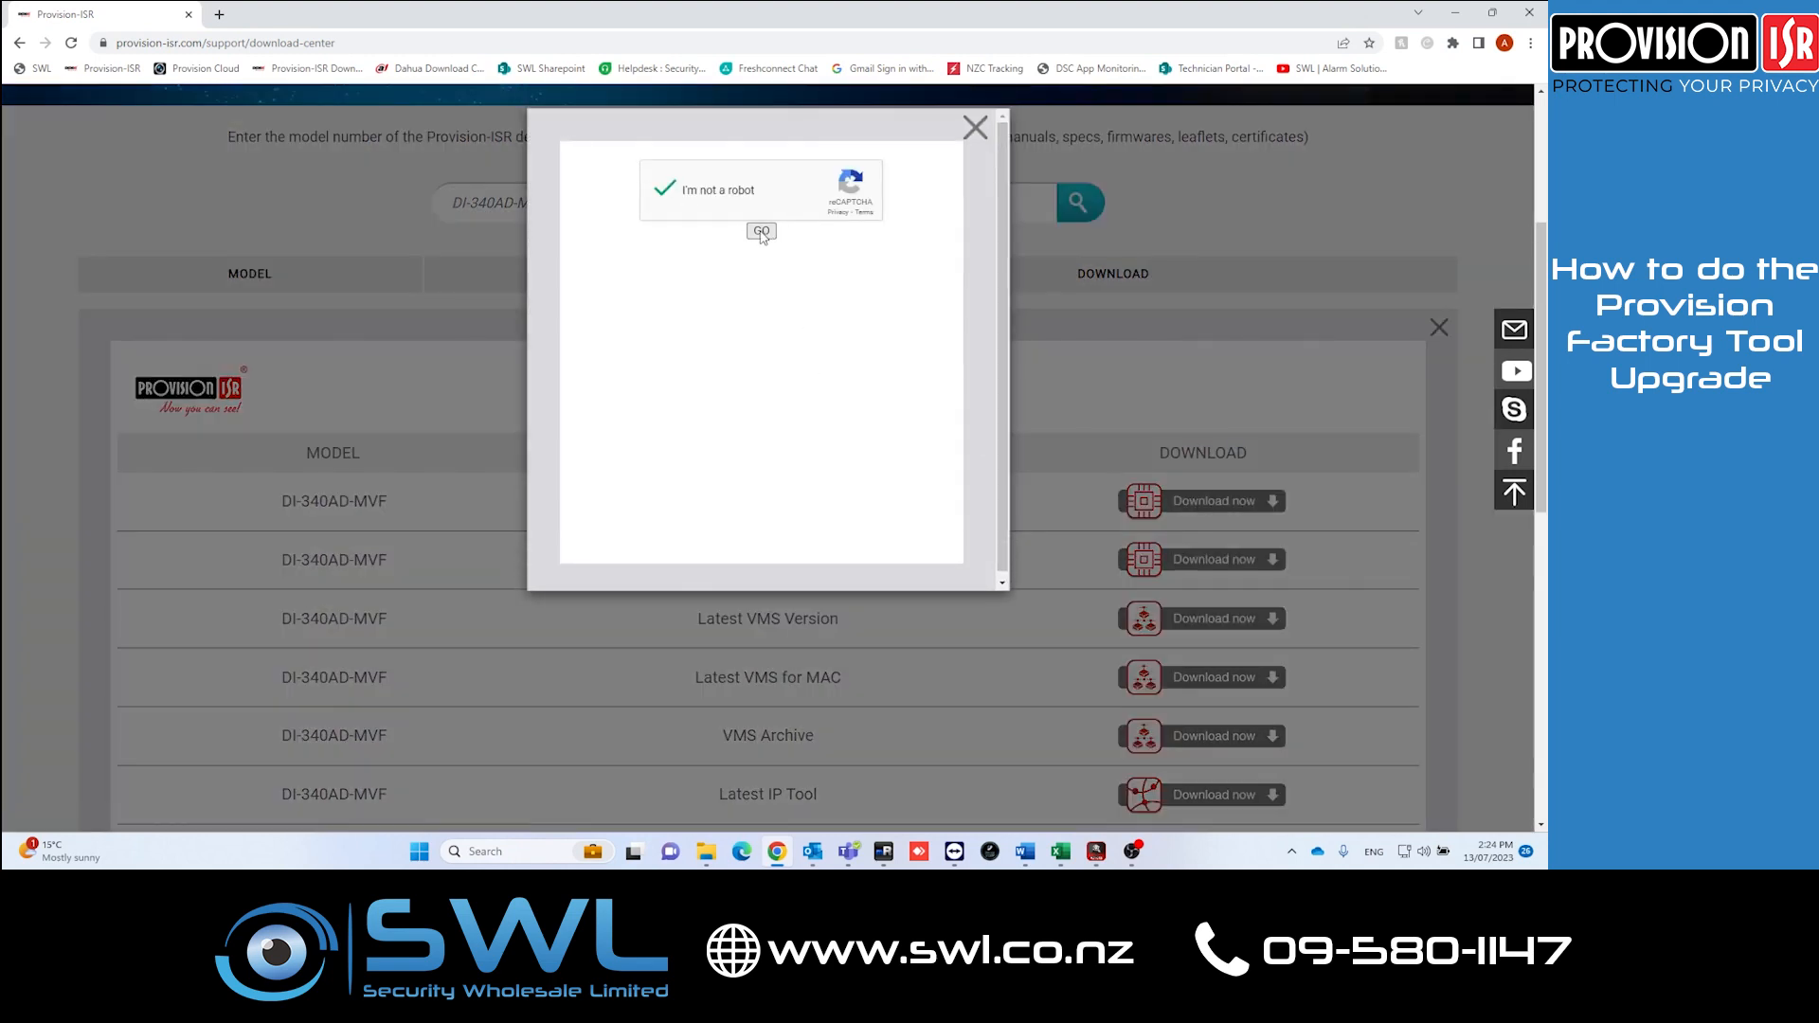
{"action": "left_click", "coordinate": [764, 232]}
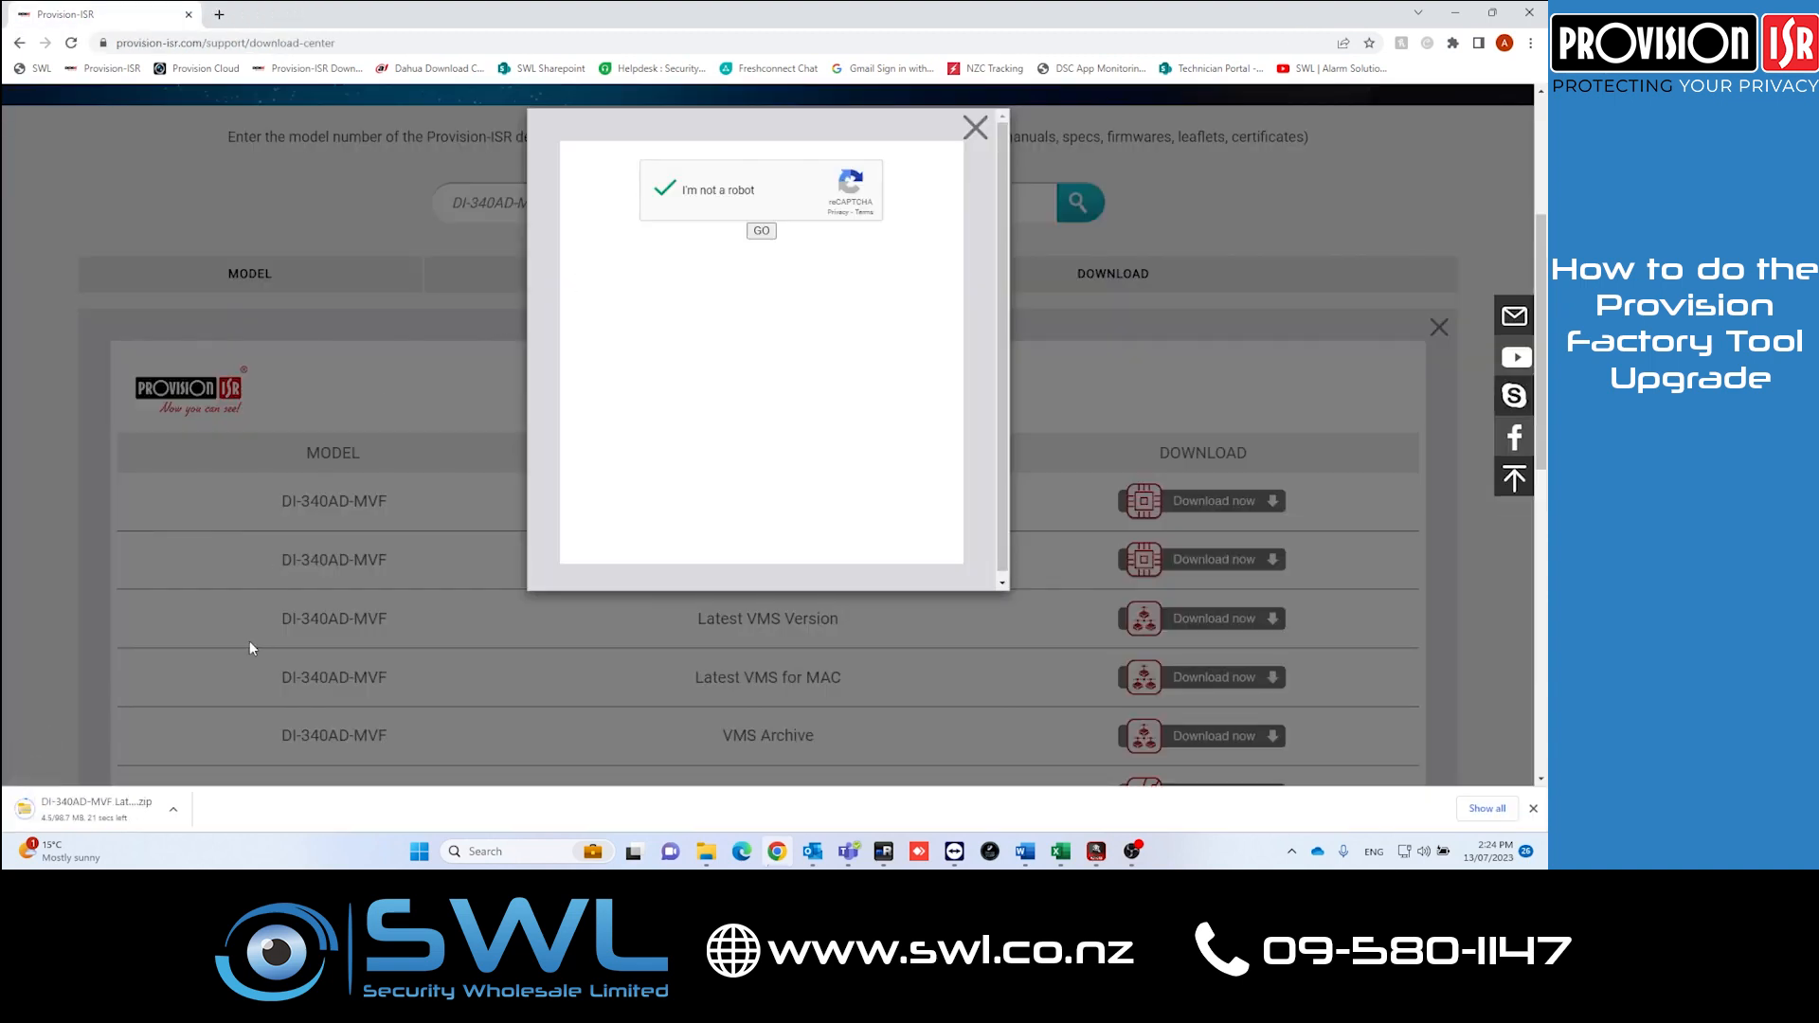
{"action": "left_click", "coordinate": [976, 127]}
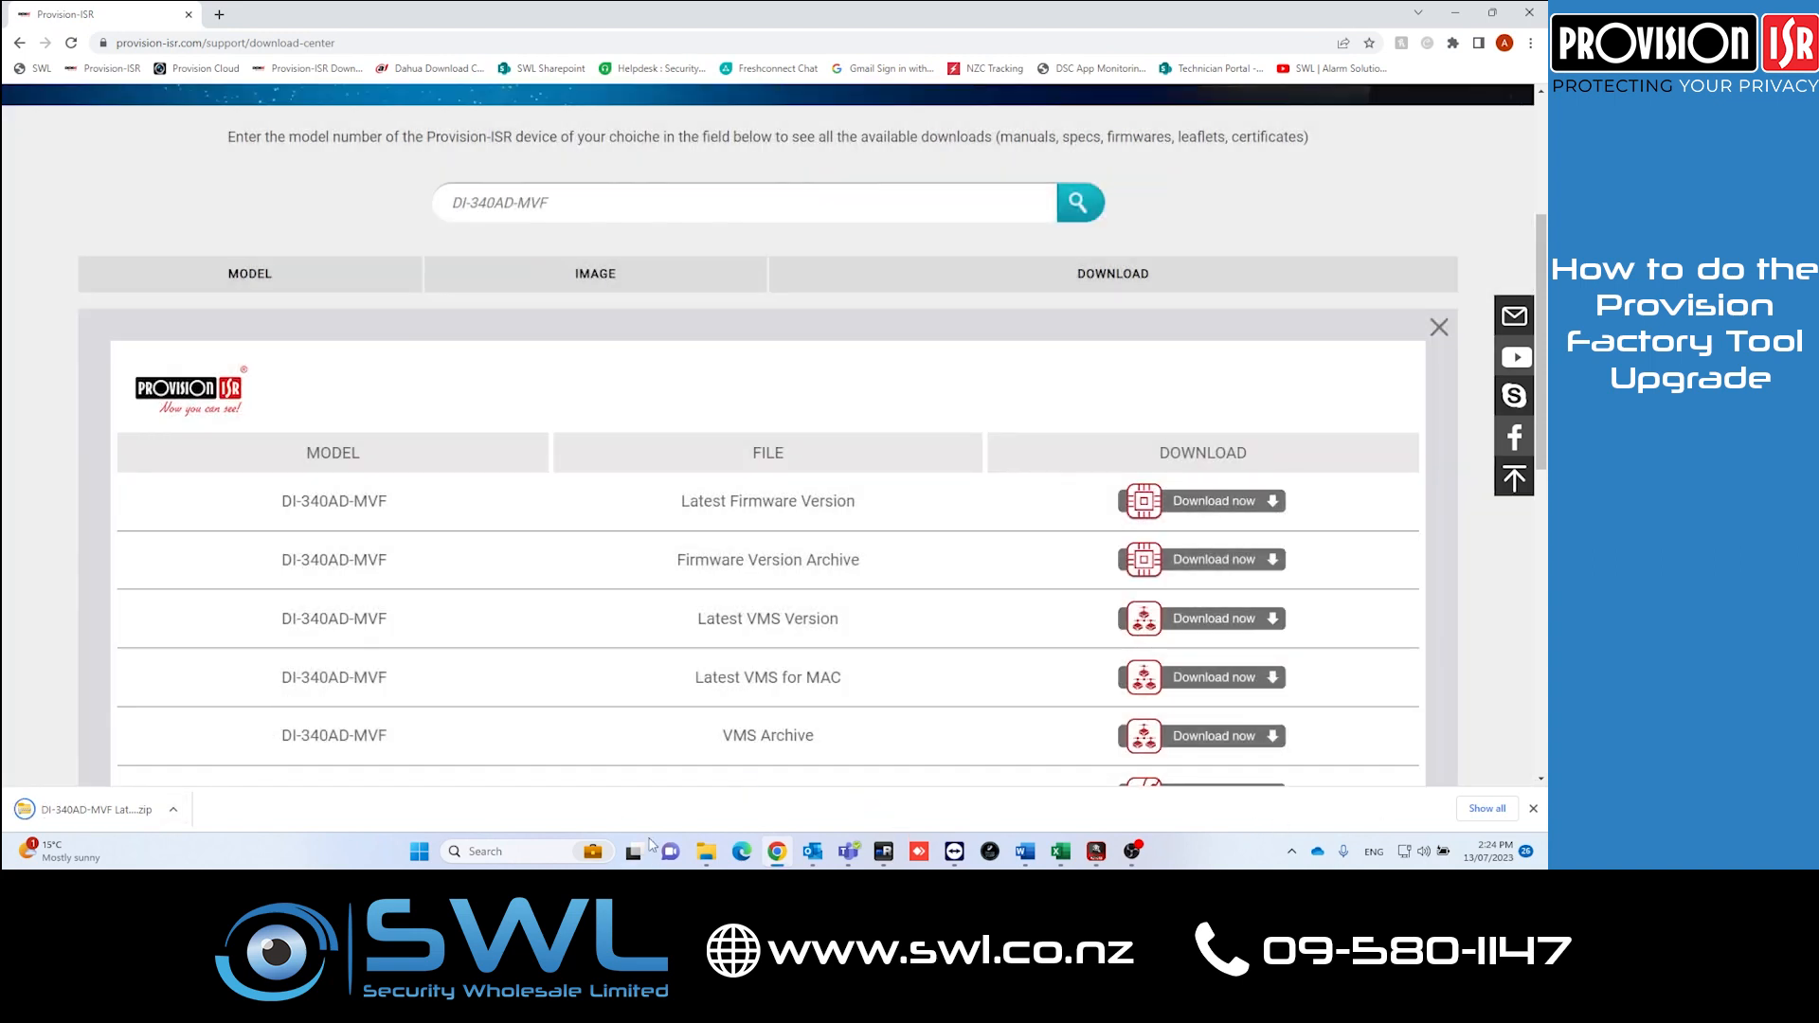
Step: Open the downloaded firmware zip in the Downloads folder to inspect its contents
{"action": "left_click", "coordinate": [174, 809]}
{"action": "left_click", "coordinate": [252, 753]}
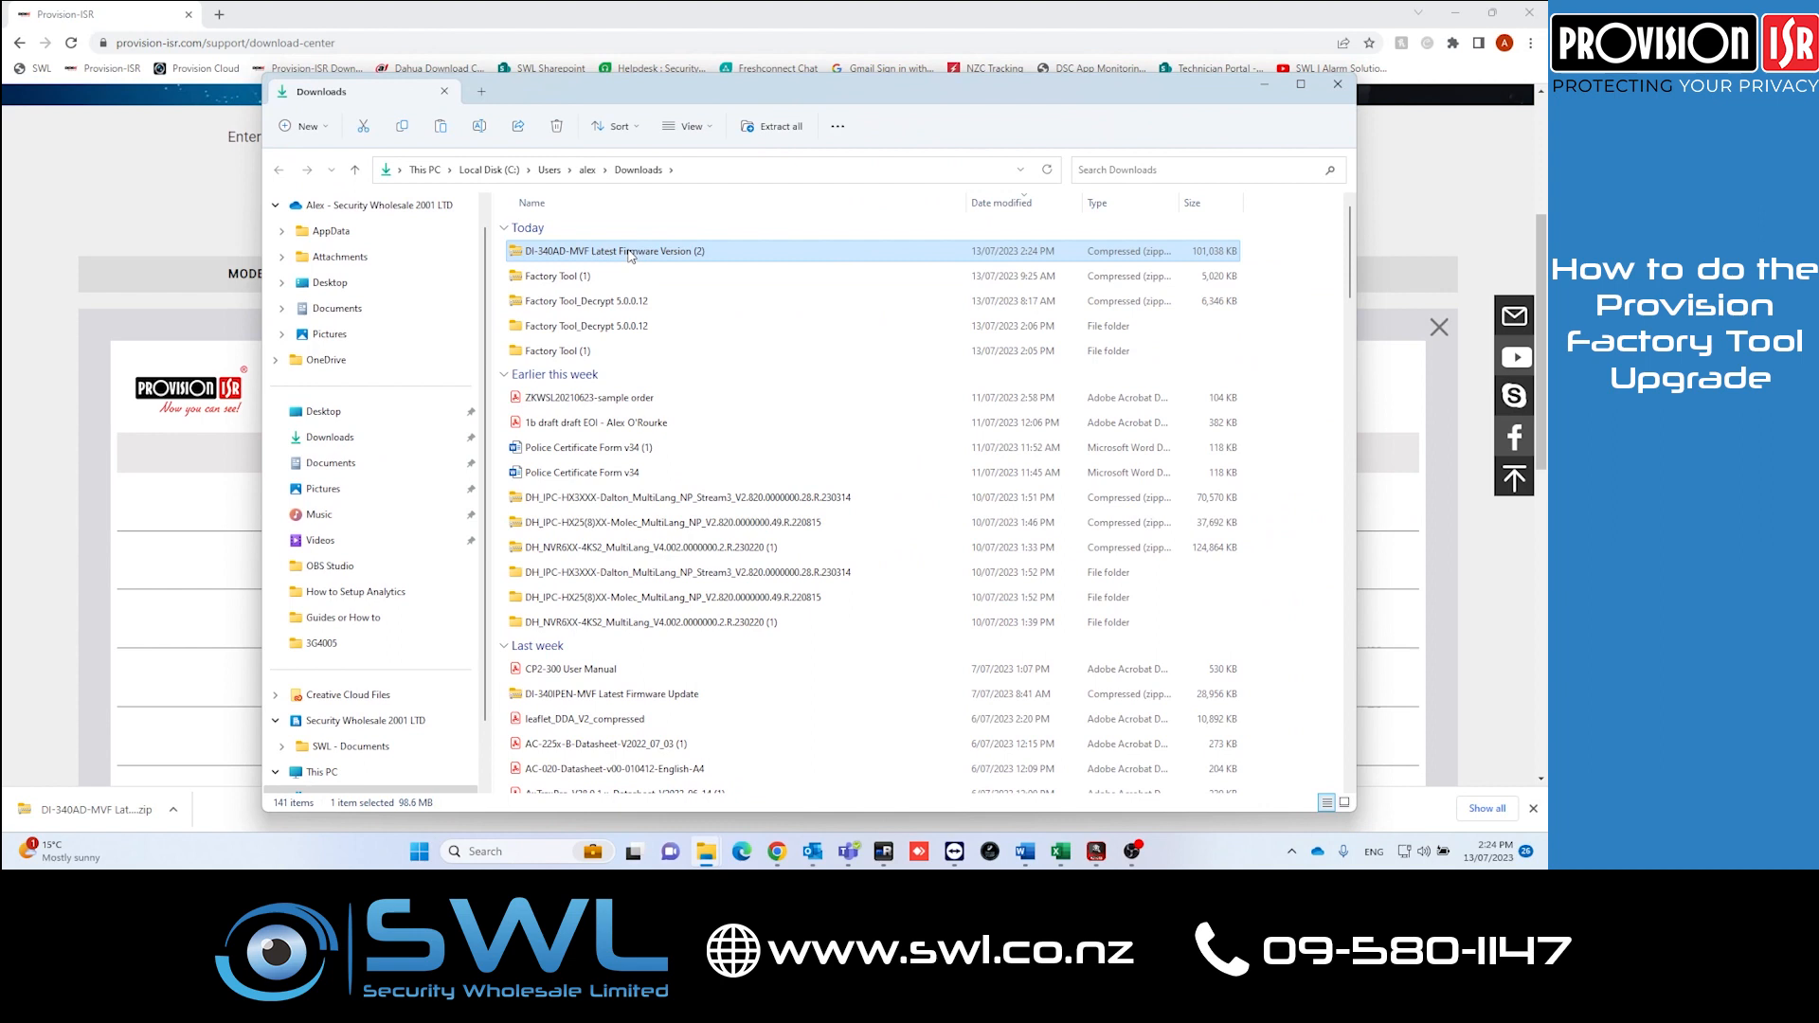
{"action": "double_click", "coordinate": [629, 251]}
{"action": "double_click", "coordinate": [688, 202]}
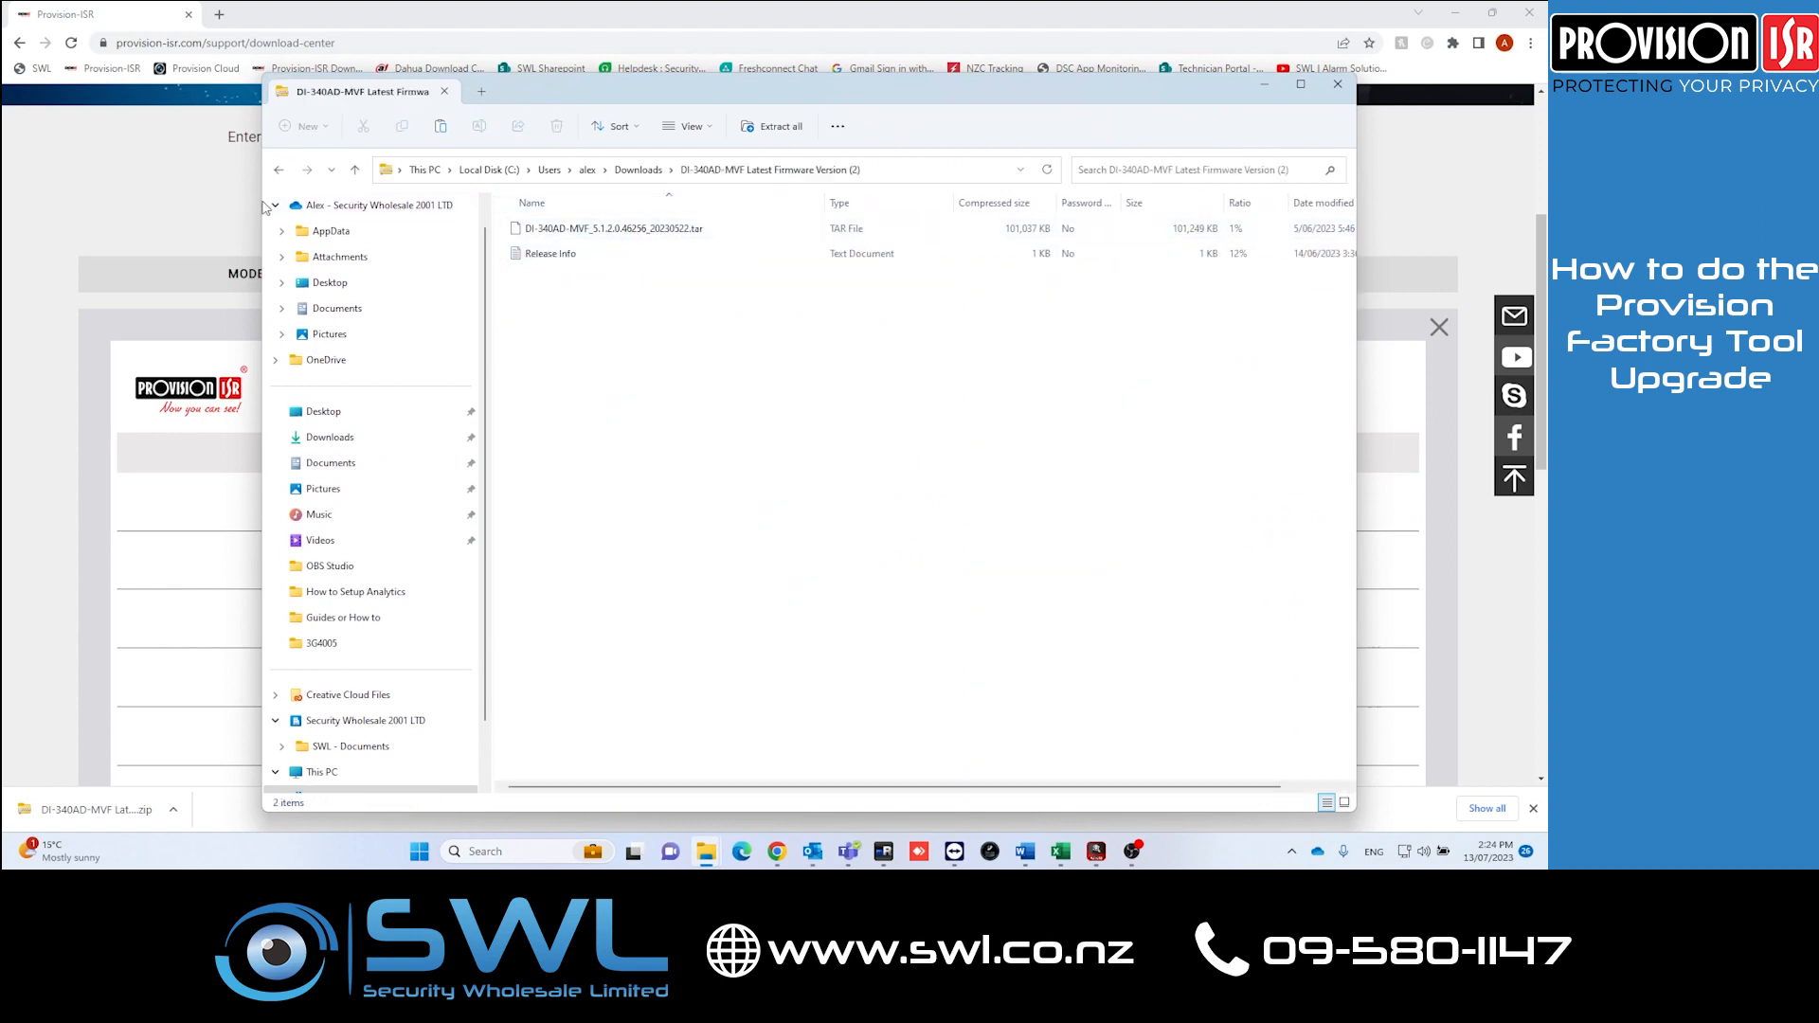
{"action": "left_click", "coordinate": [278, 170]}
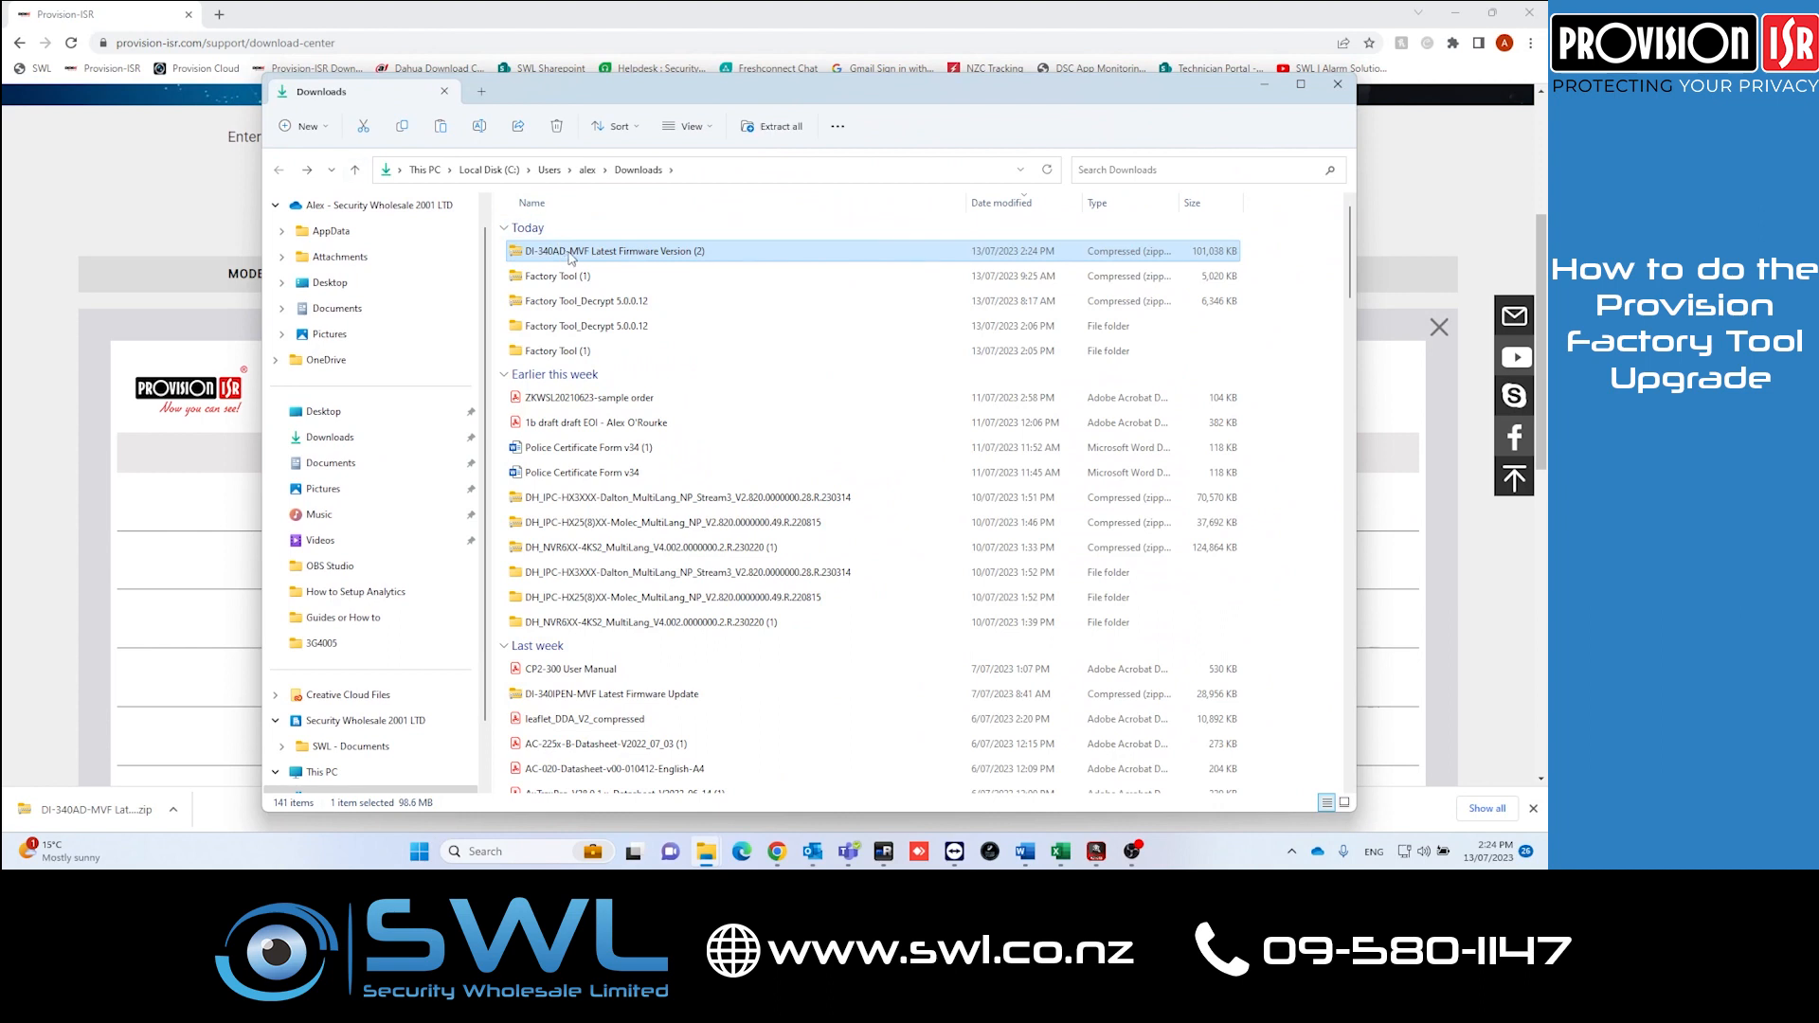
Step: Extract all files from the DI-340AD-MVF Latest Firmware Version (2) zip
{"action": "right_click", "coordinate": [569, 256]}
{"action": "left_click", "coordinate": [642, 409]}
{"action": "left_click", "coordinate": [911, 573]}
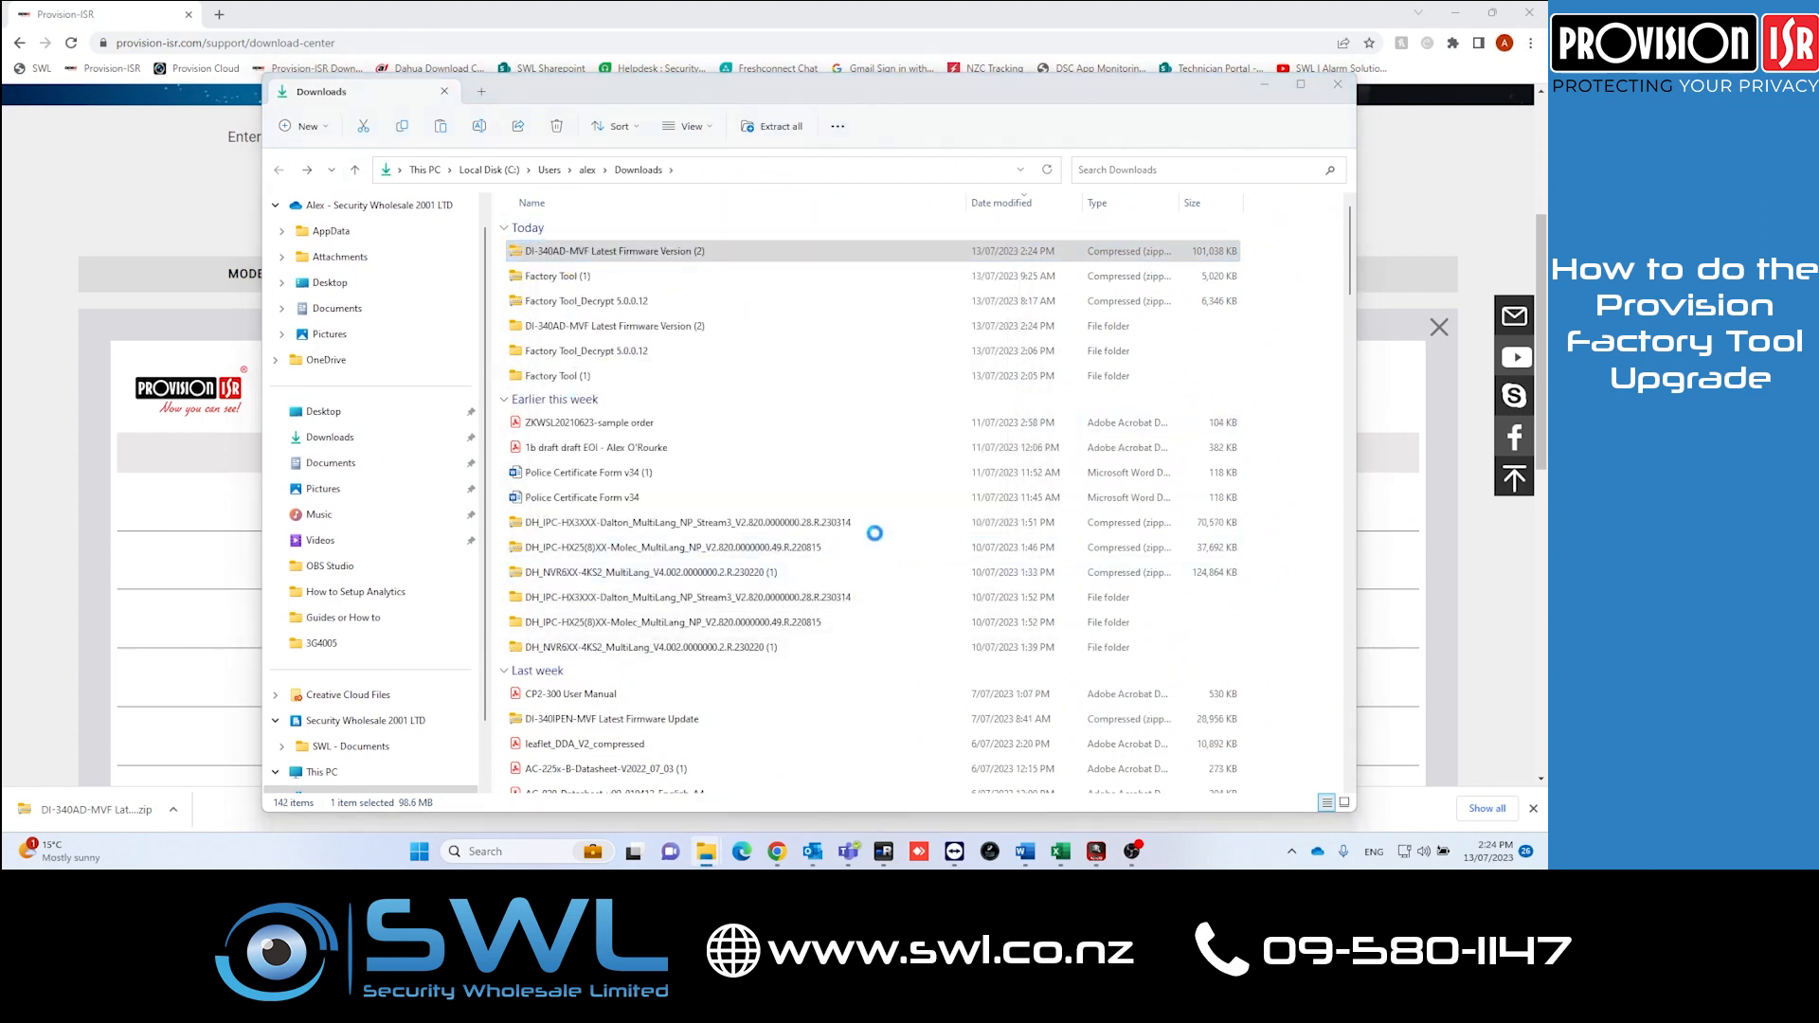
{"action": "left_click", "coordinate": [635, 182]}
Step: In IPC Manager Tool's Batch Update, select the extracted firmware file DI-340AD-MVF_5.1.2.0.46256_20230522.tar
{"action": "left_click", "coordinate": [1096, 850]}
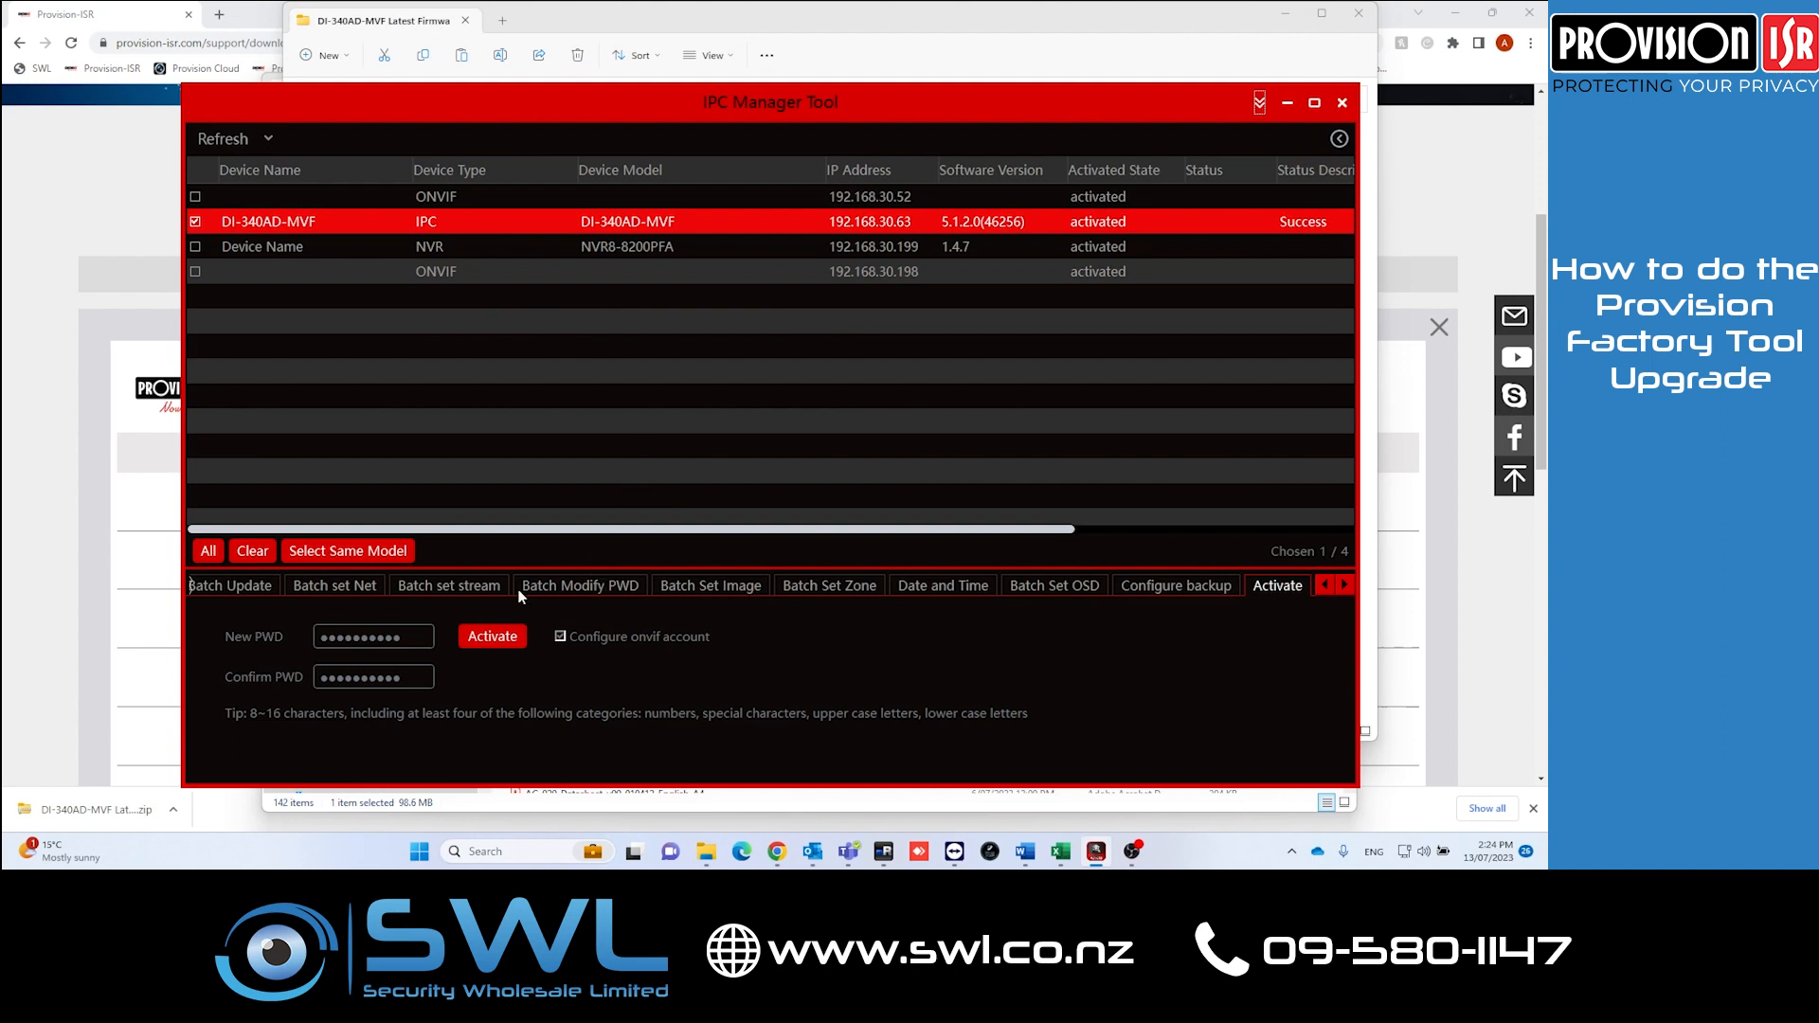
{"action": "left_click", "coordinate": [241, 587]}
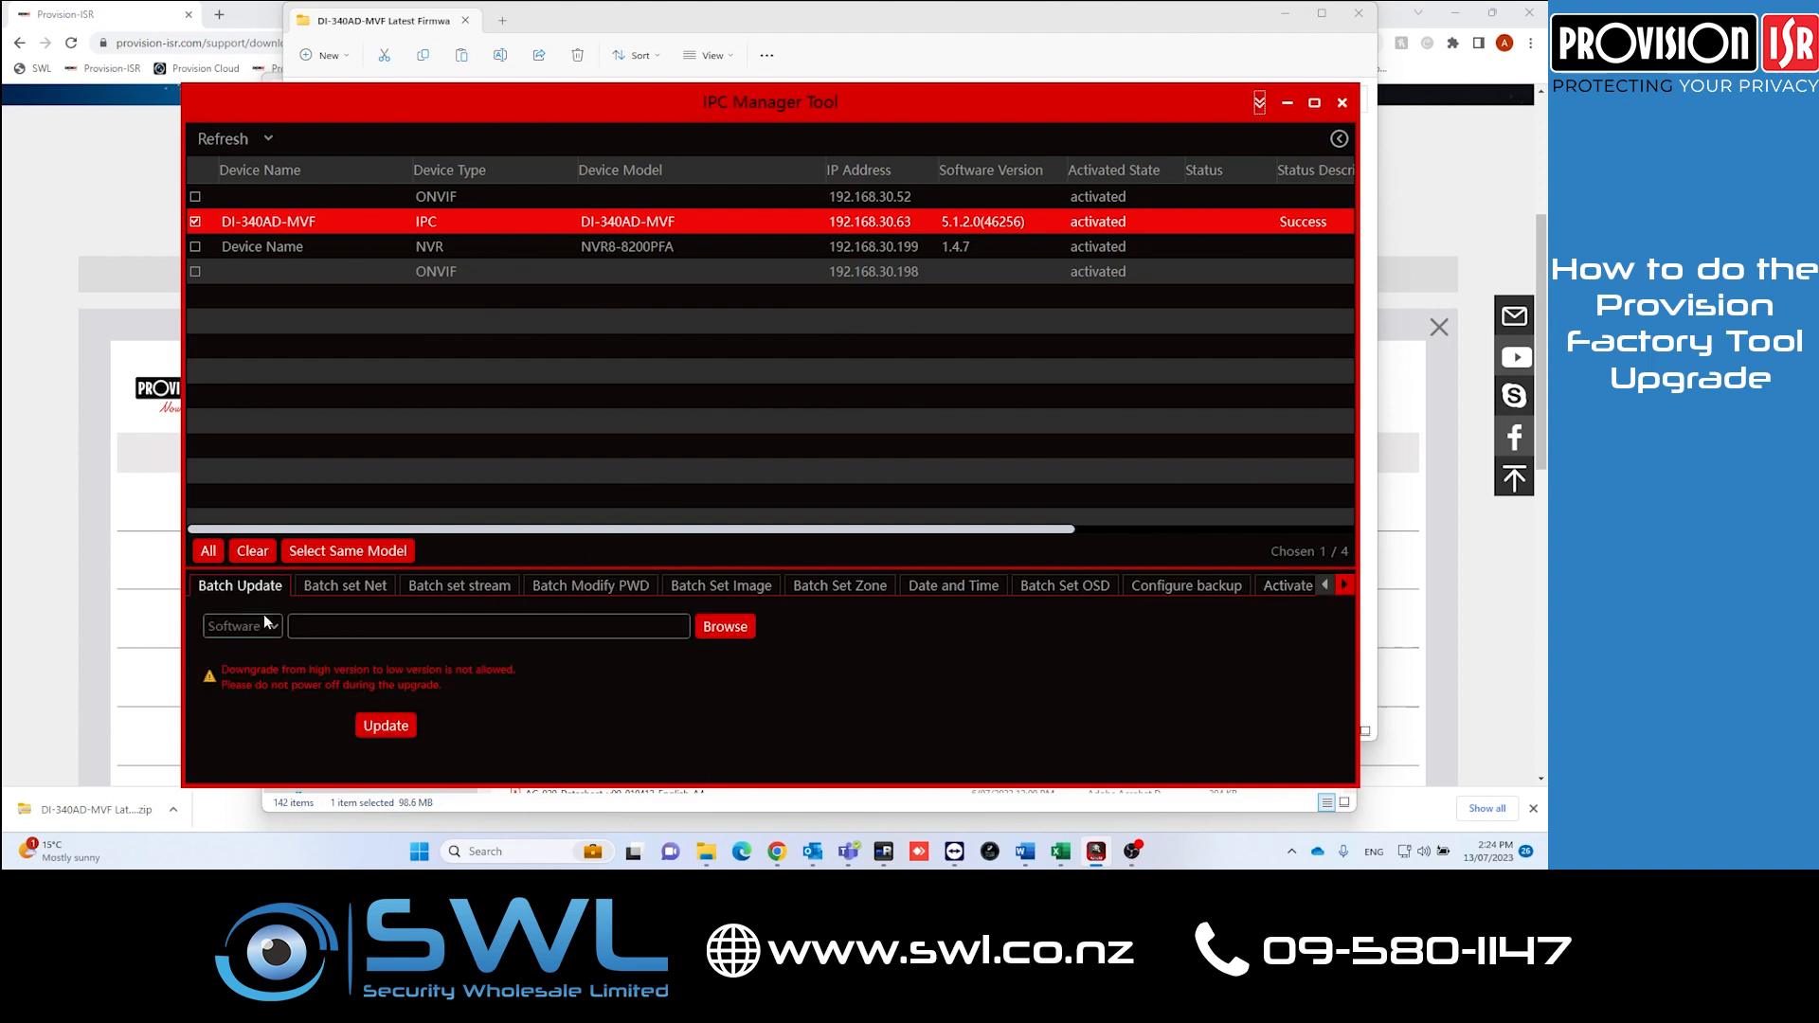
{"action": "left_click", "coordinate": [726, 628]}
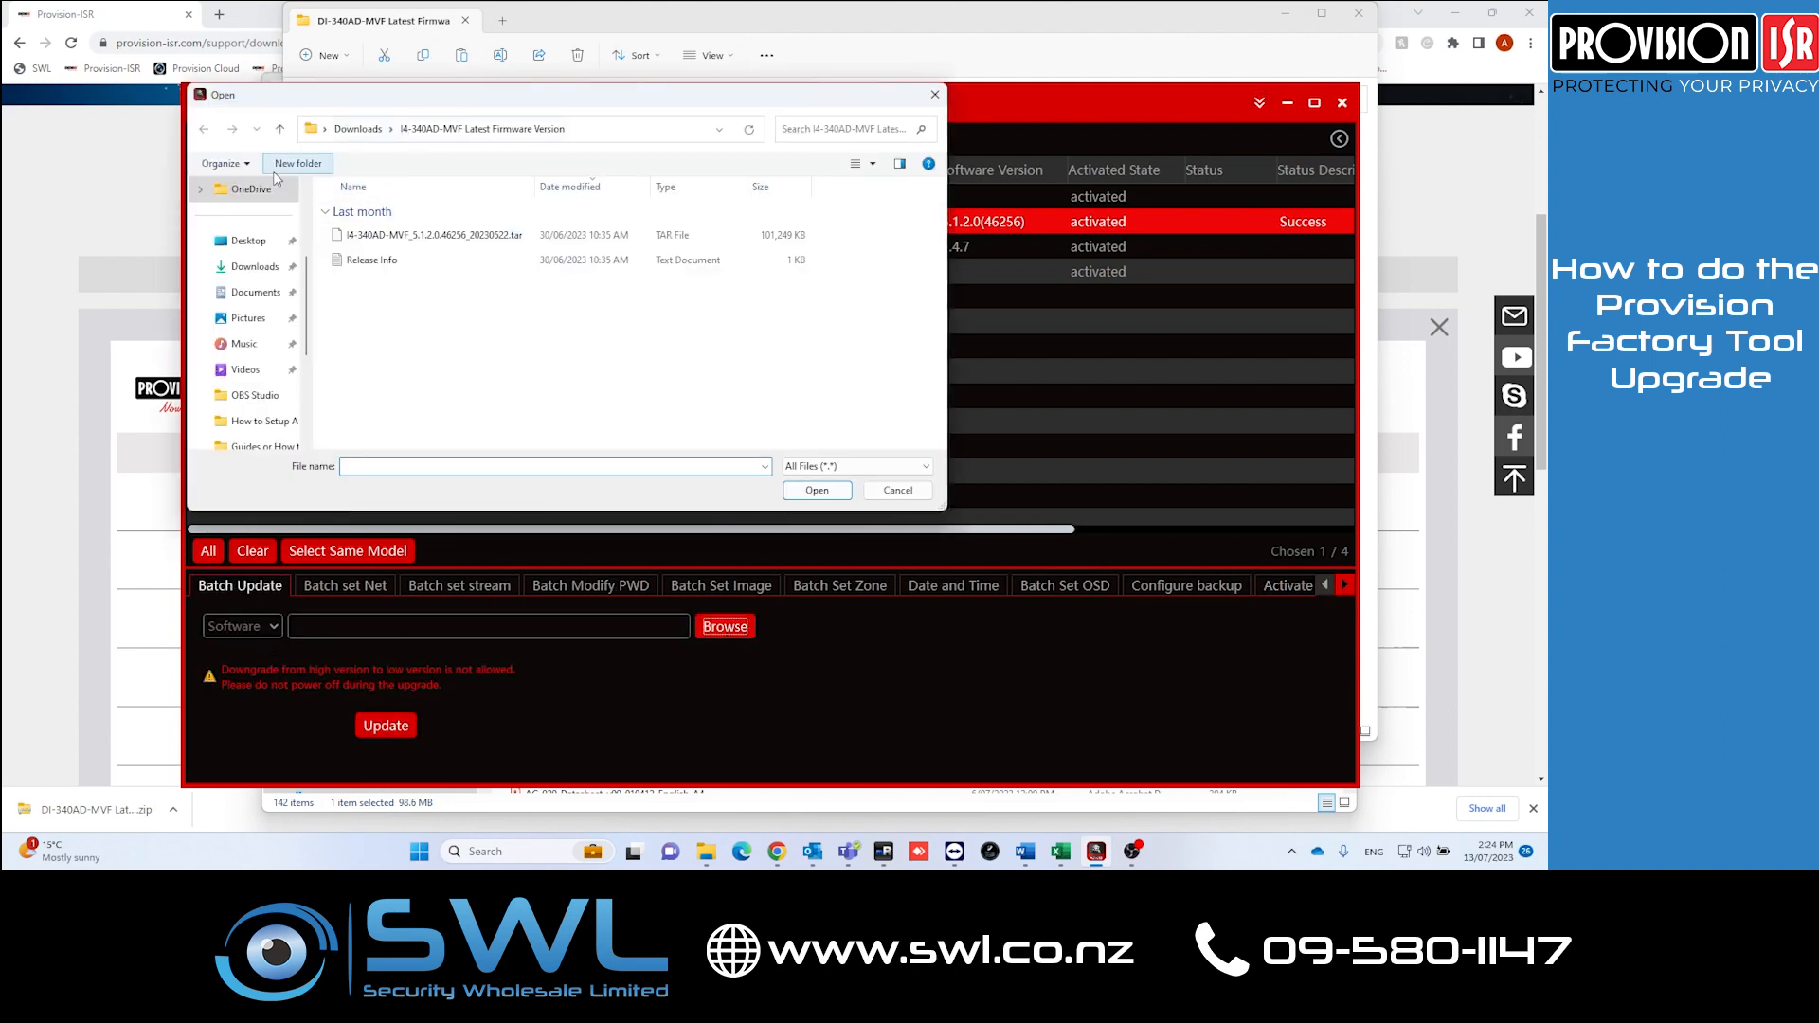
{"action": "left_click", "coordinate": [254, 267]}
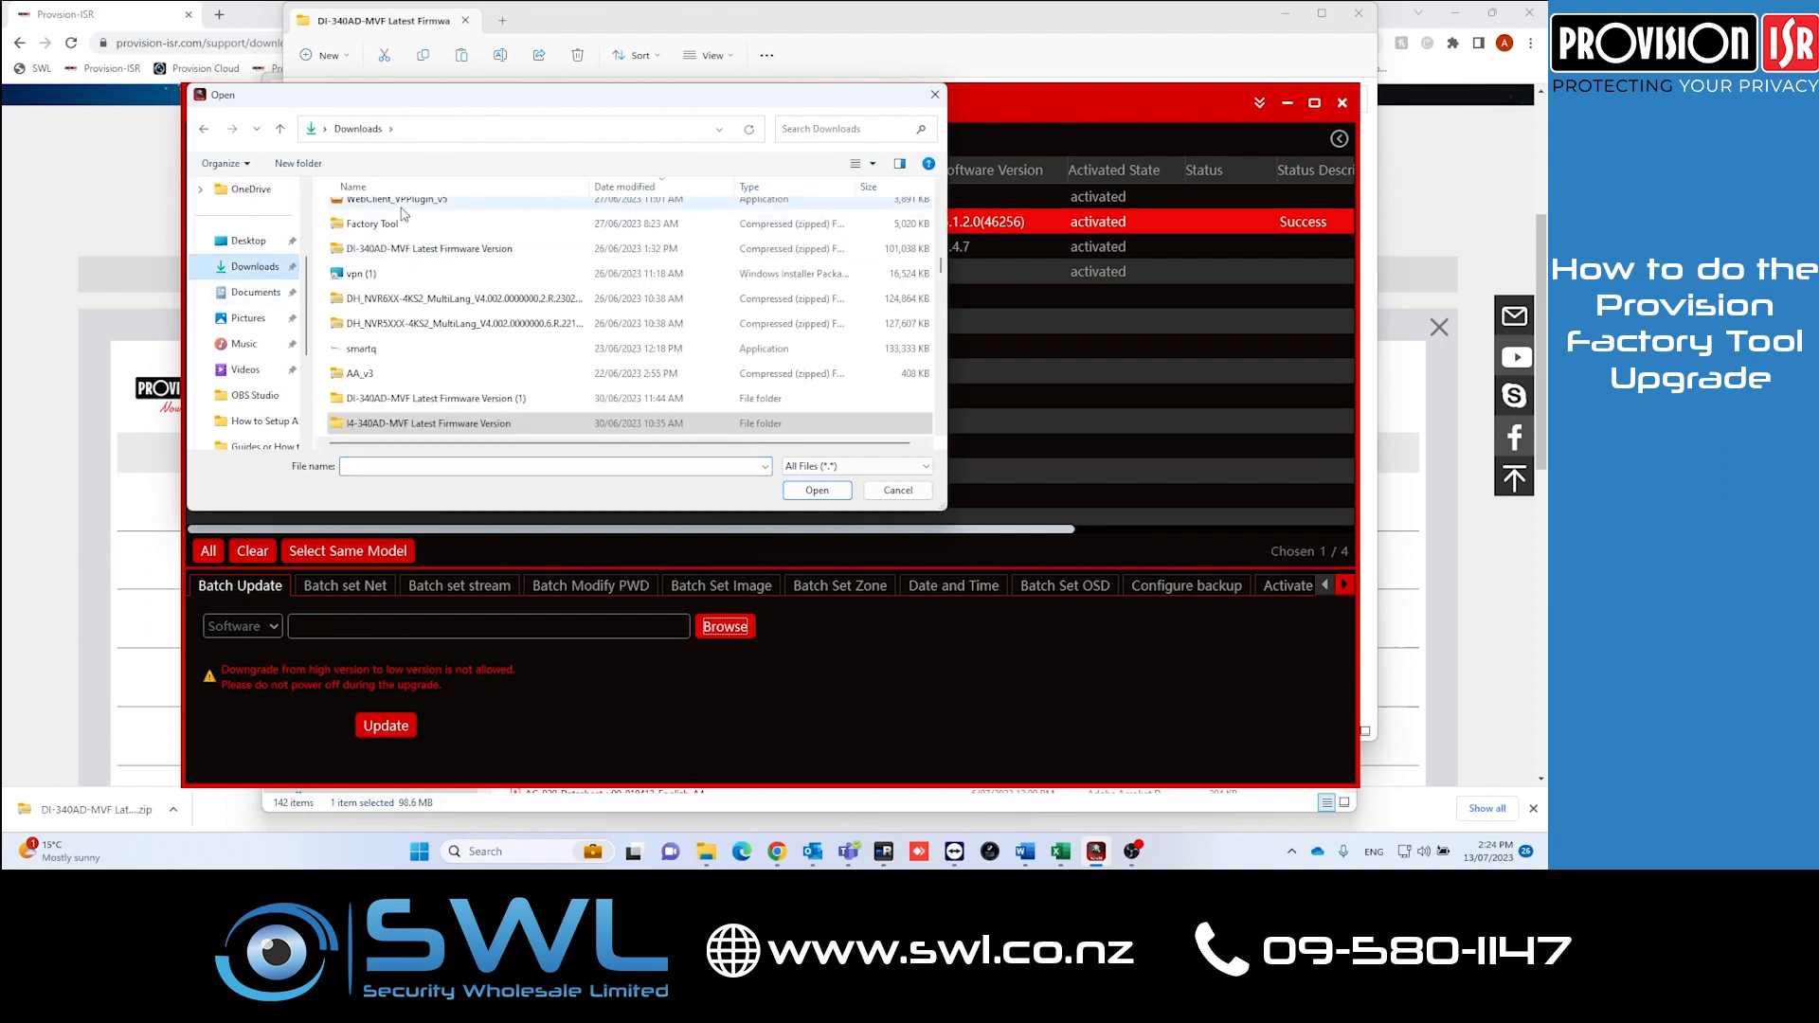
{"action": "scroll", "coordinate": [507, 253], "scroll_direction": "up", "scroll_amount": 7}
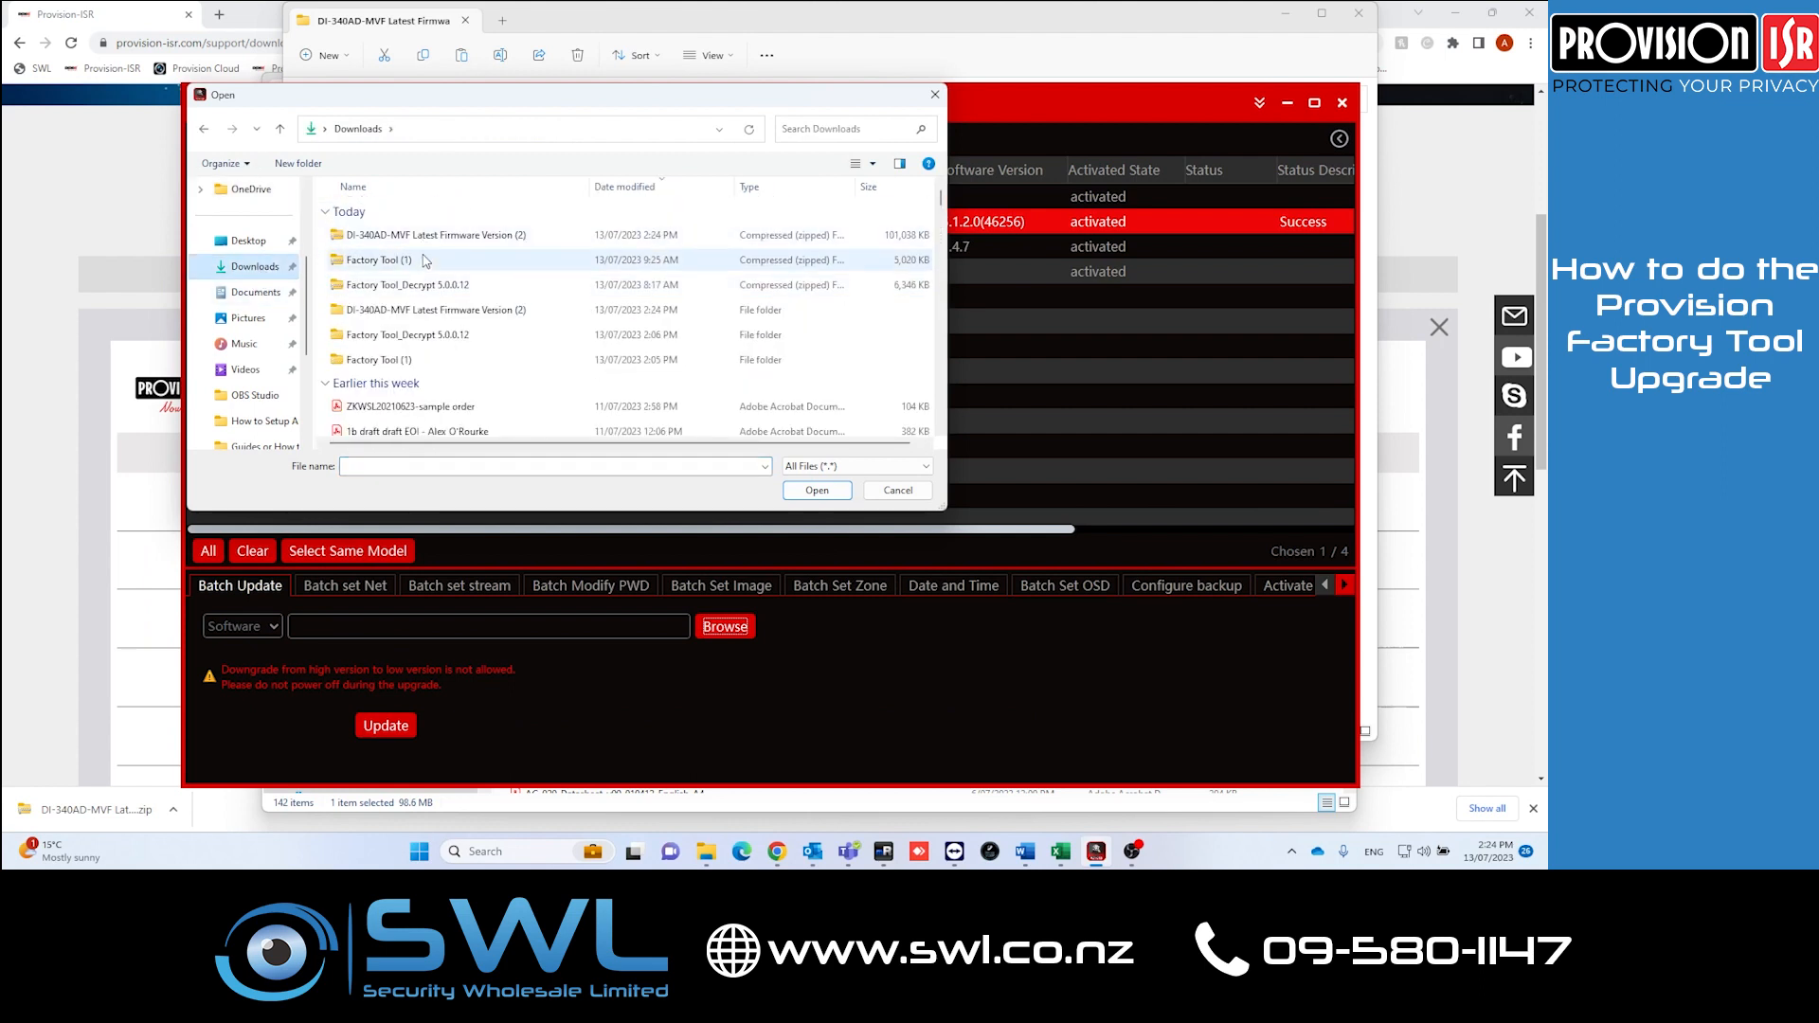
{"action": "double_click", "coordinate": [431, 313]}
{"action": "left_click", "coordinate": [435, 237]}
{"action": "left_click", "coordinate": [814, 491]}
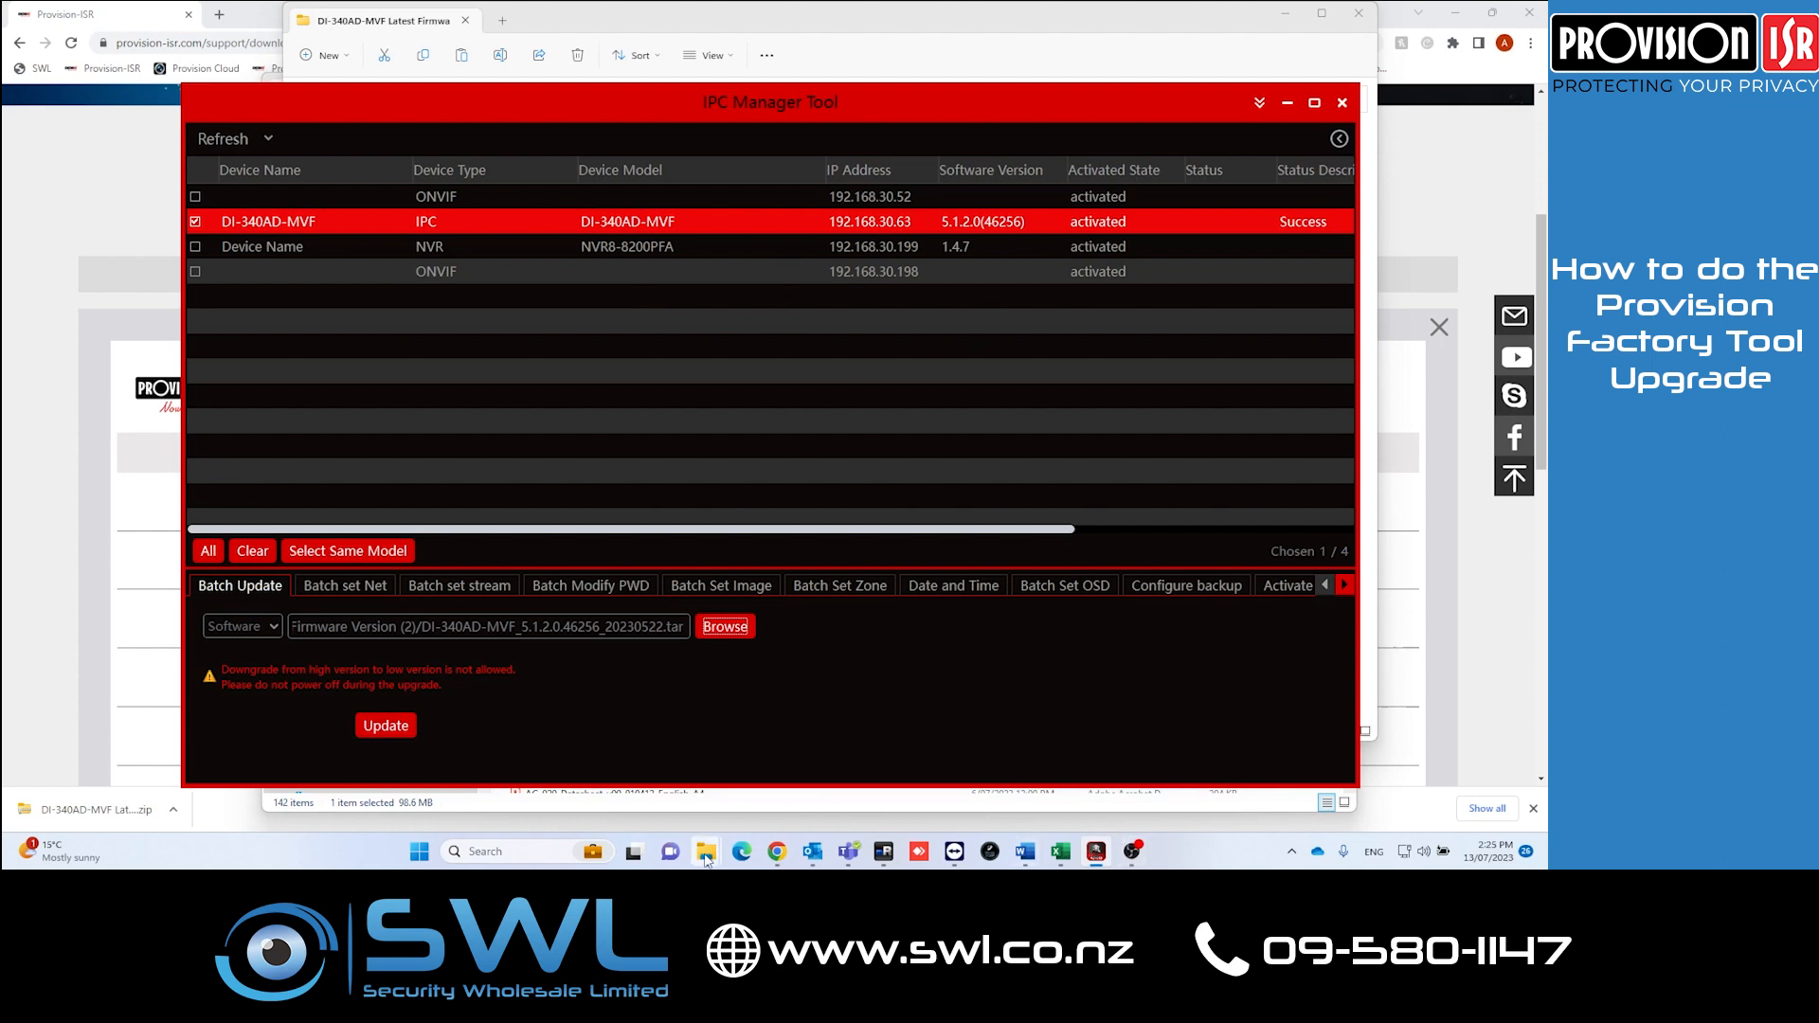
Step: Run the Factory Tool_Decrypt application from the Factory Tool_Decrypt 5.0.0.12 folder
{"action": "left_click", "coordinate": [588, 769]}
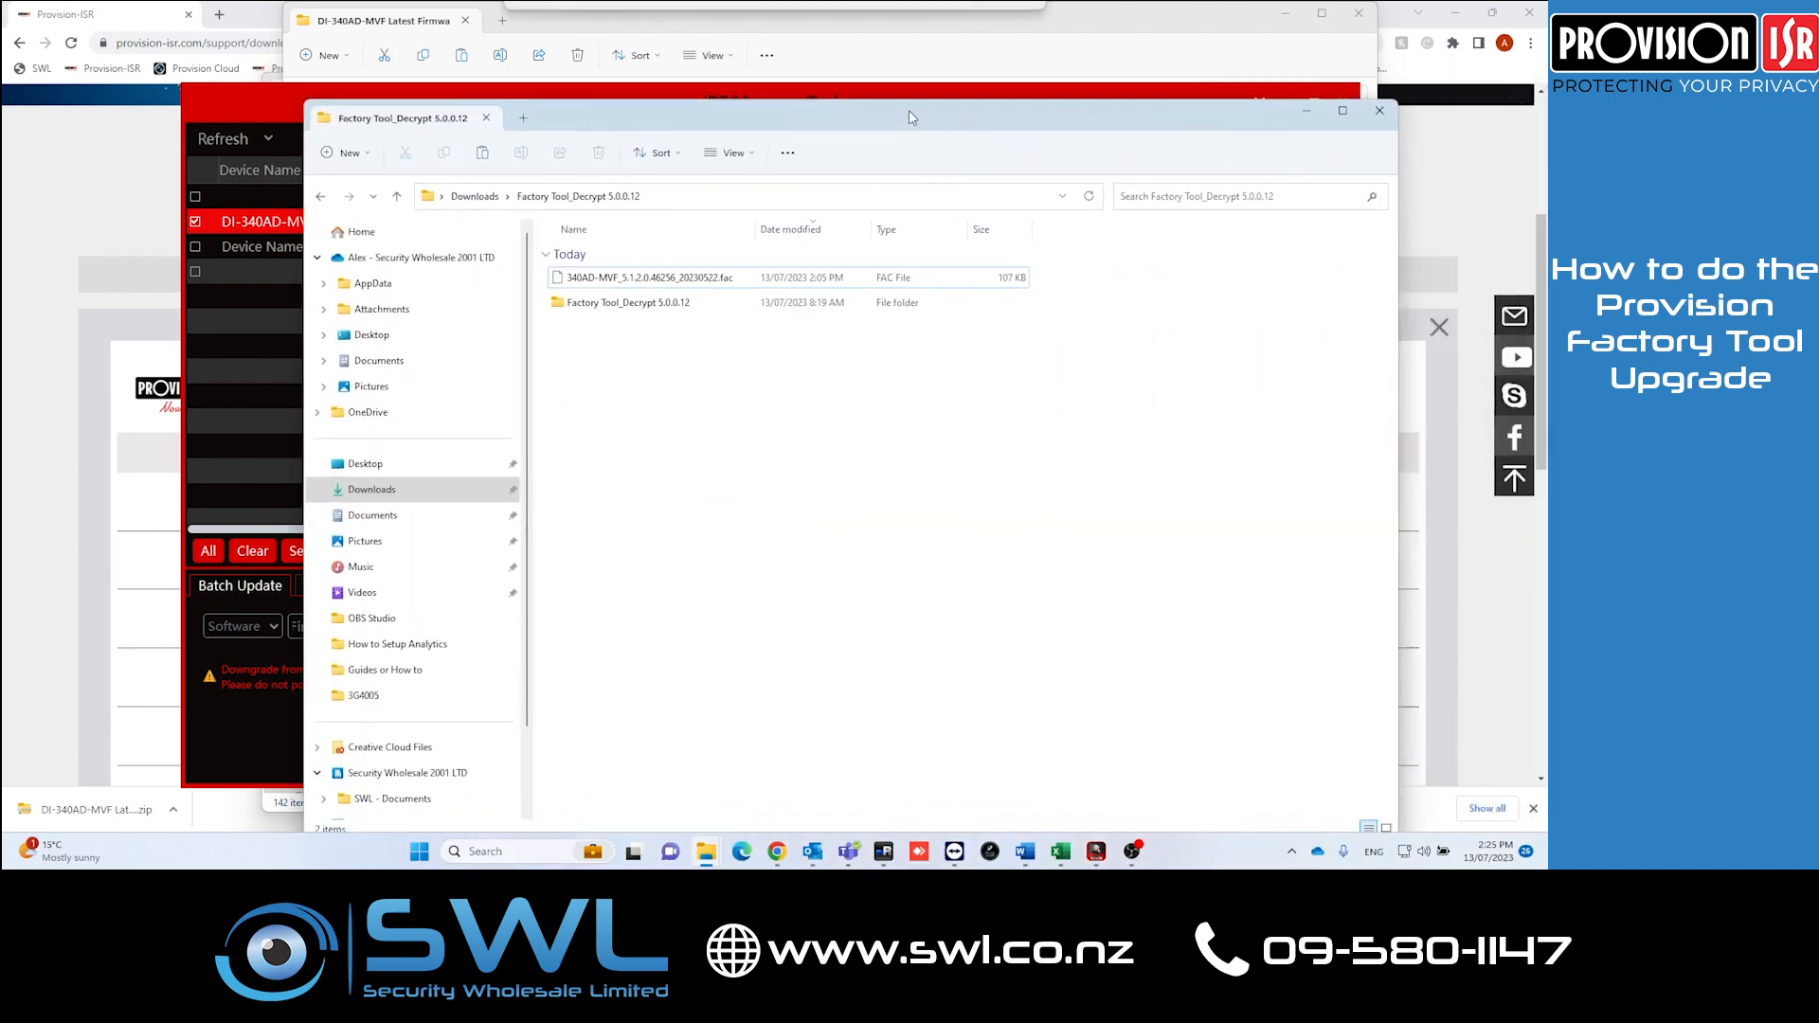
{"action": "double_click", "coordinate": [561, 290]}
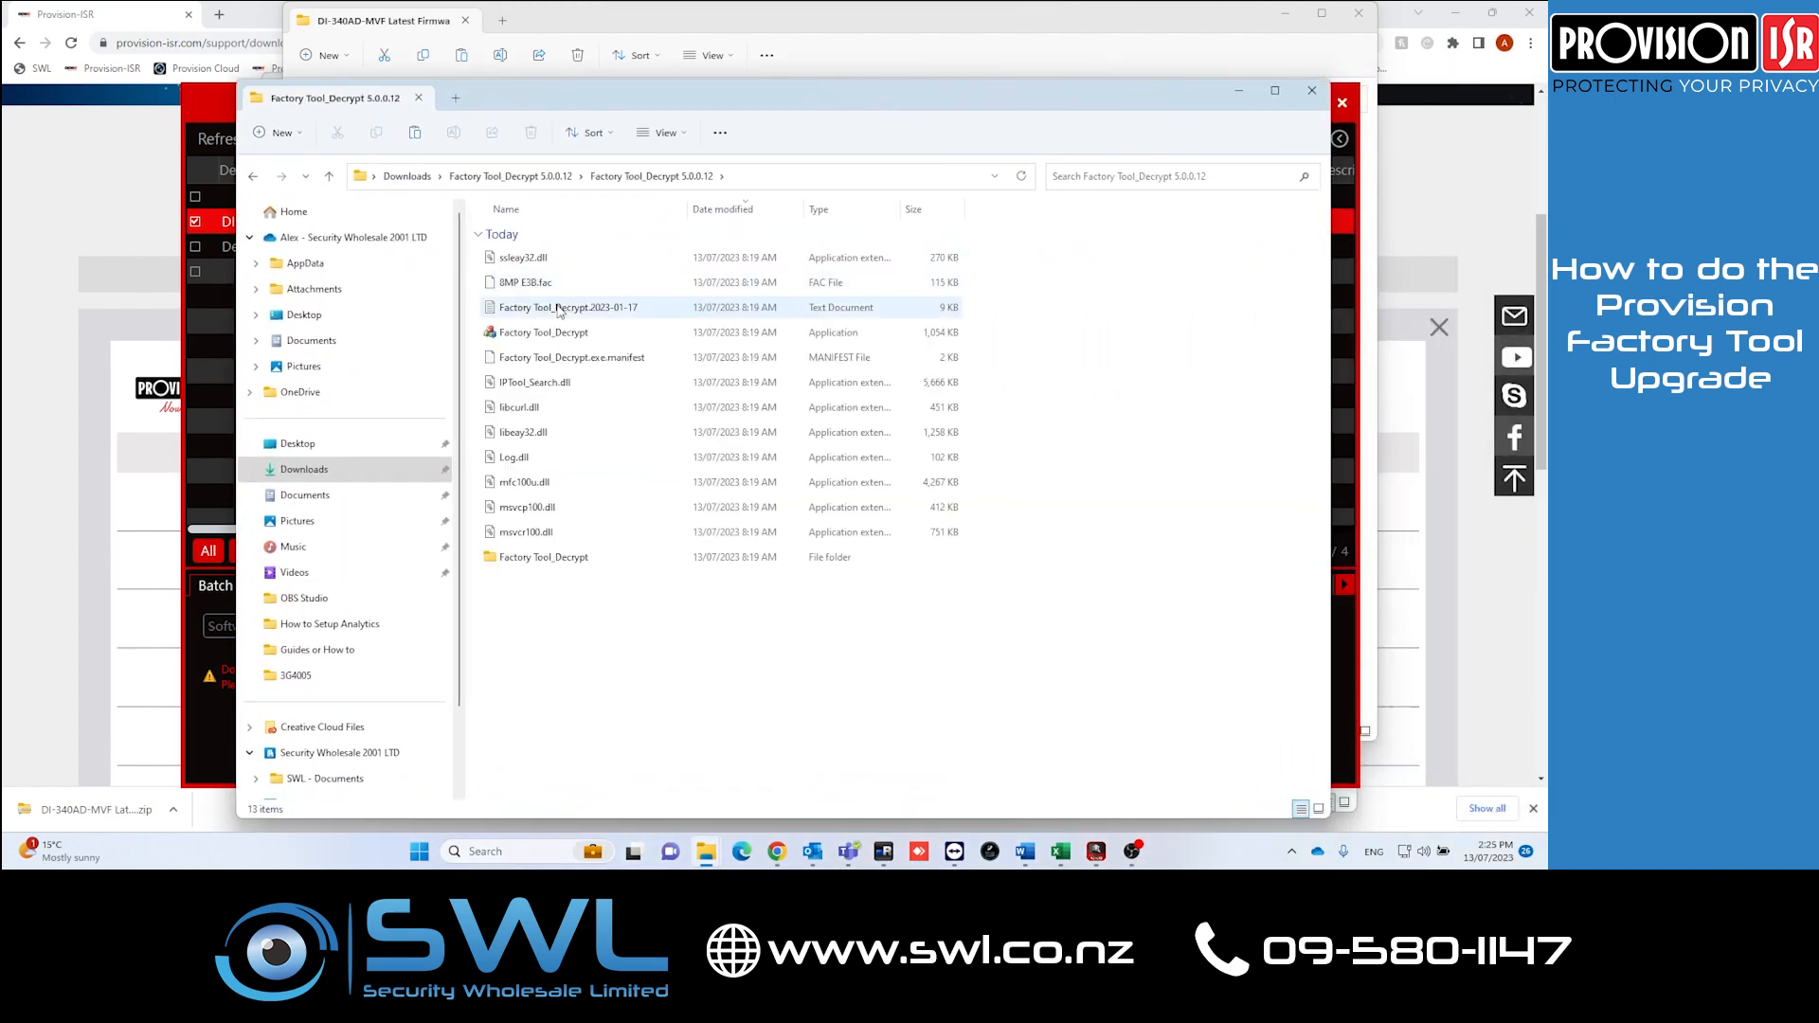
{"action": "left_click", "coordinate": [560, 334]}
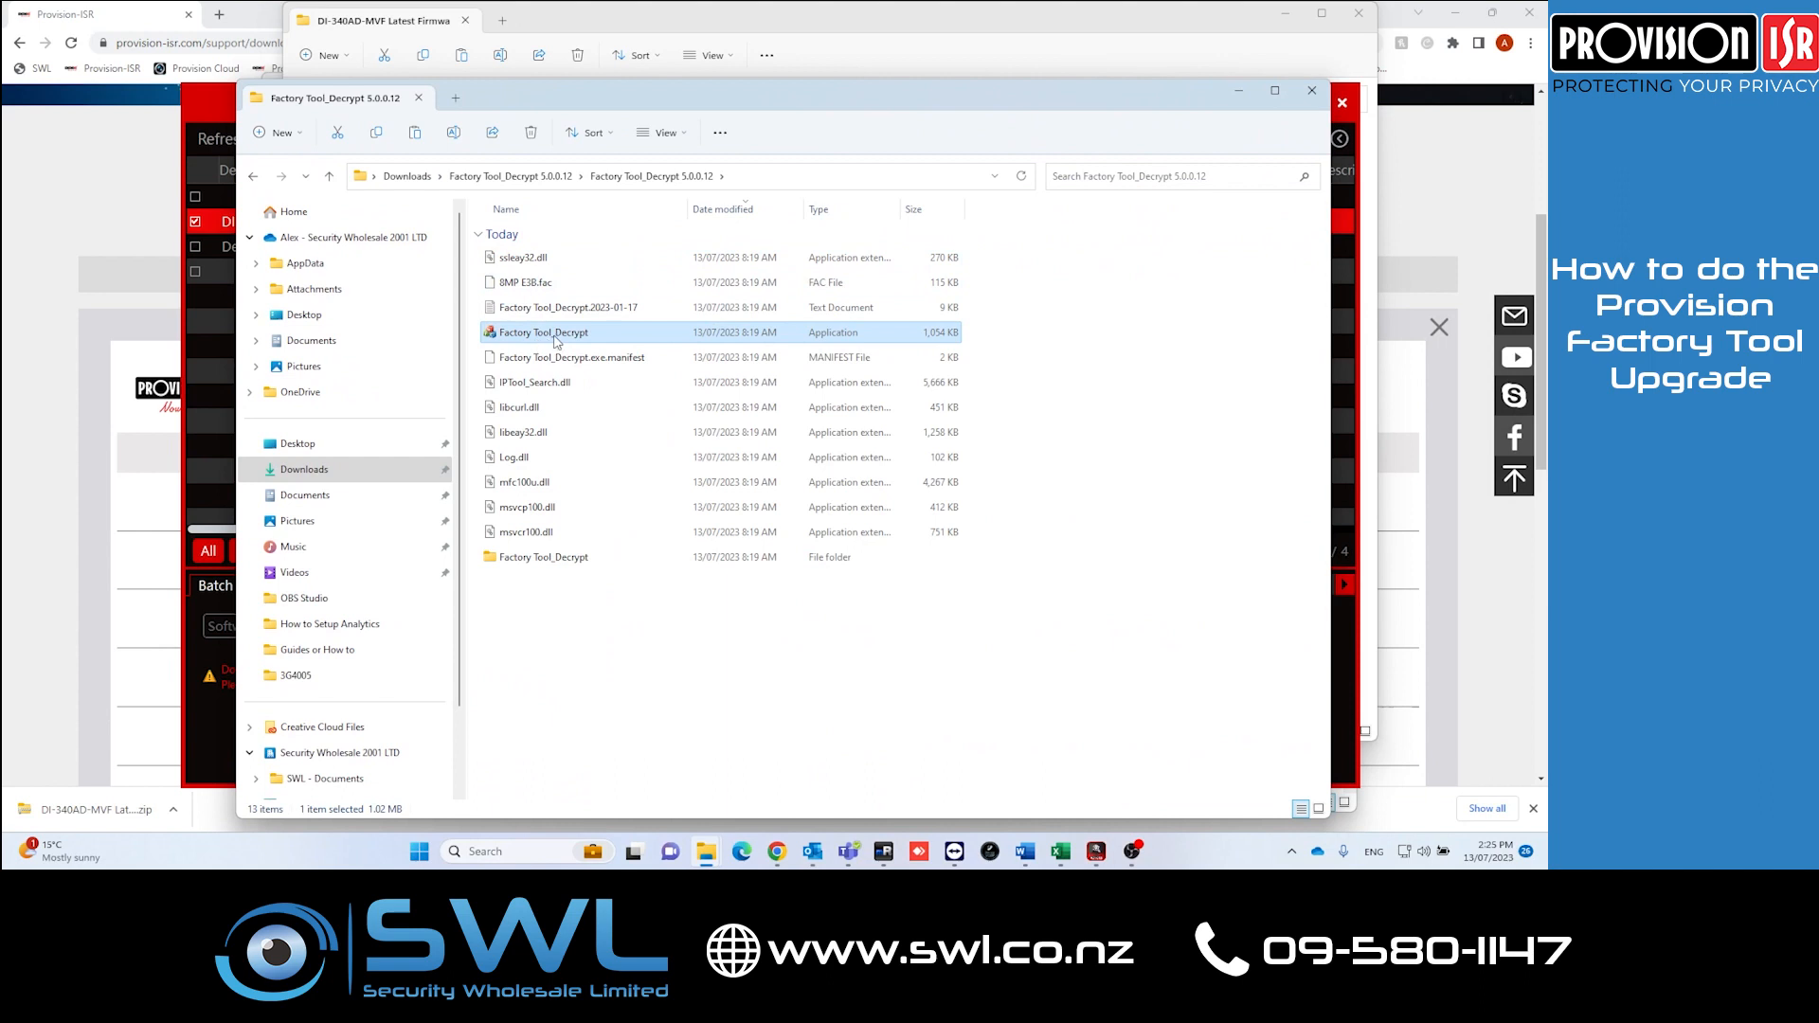
{"action": "right_click", "coordinate": [557, 341]}
{"action": "left_click", "coordinate": [631, 417]}
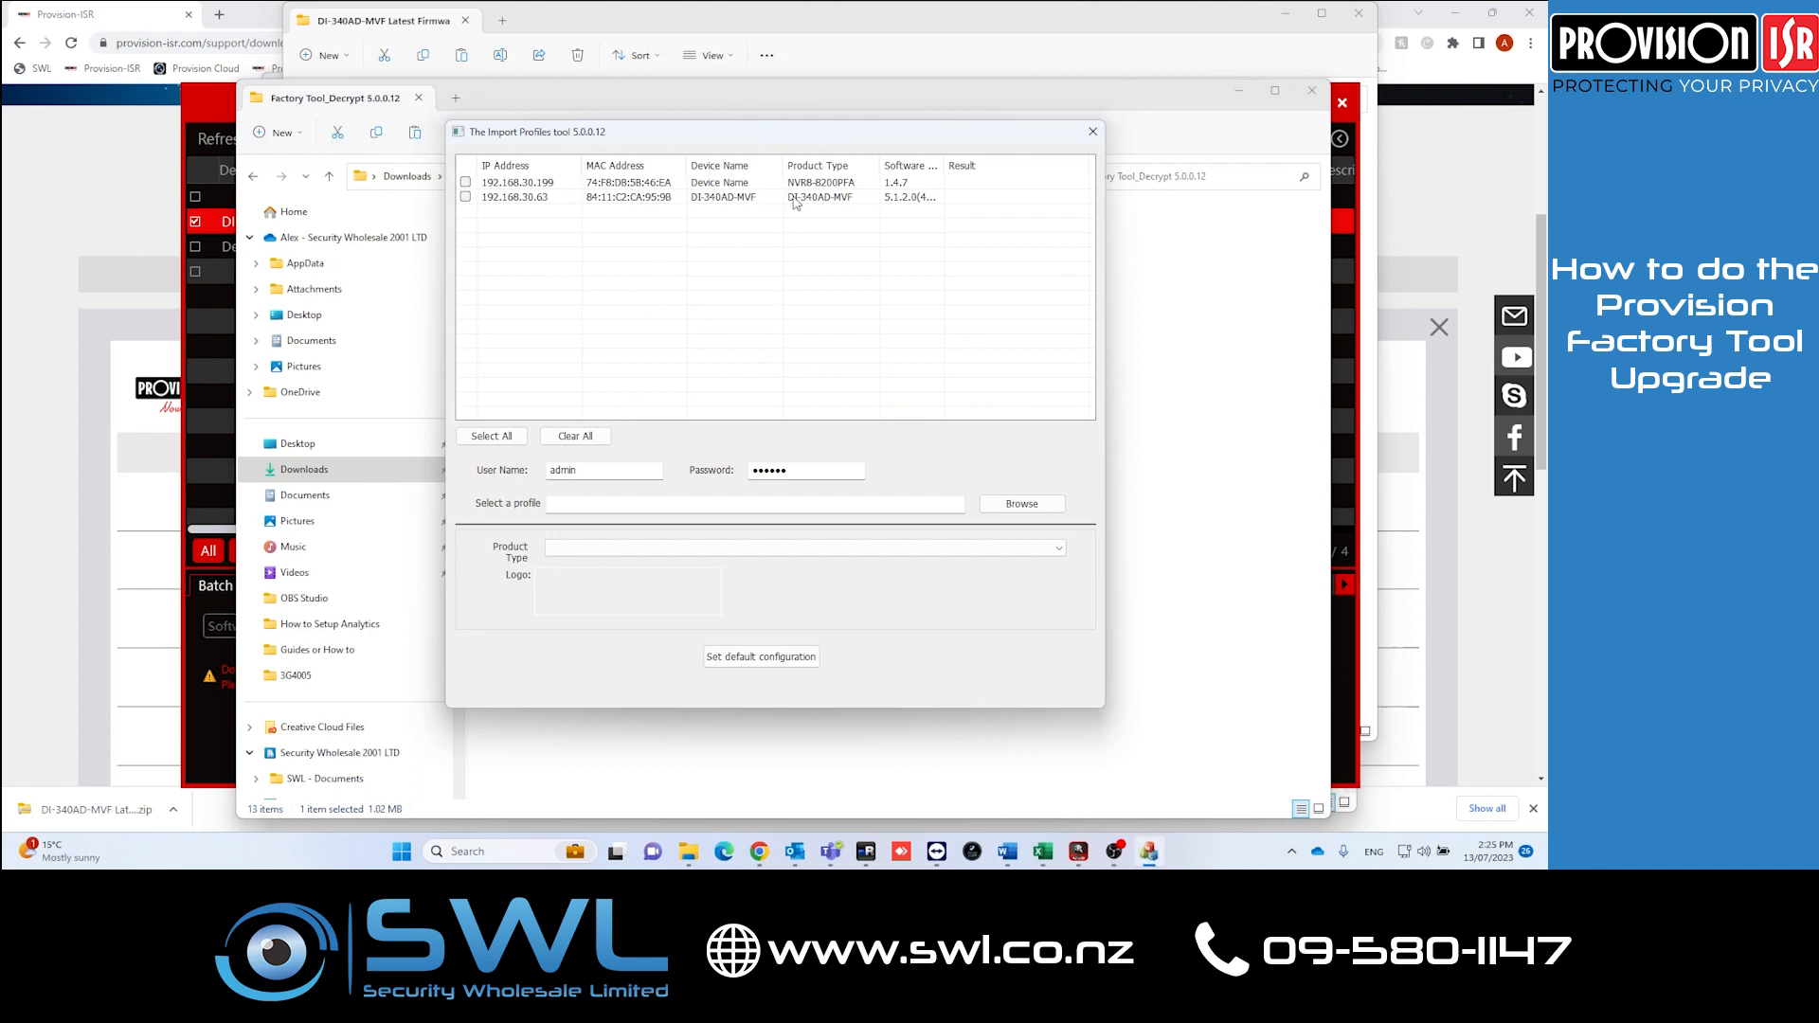
Step: Select the camera at 192.168.30.63 and enter its device password
{"action": "left_click", "coordinate": [466, 198]}
{"action": "double_click", "coordinate": [796, 471]}
{"action": "type", "text": "••"}
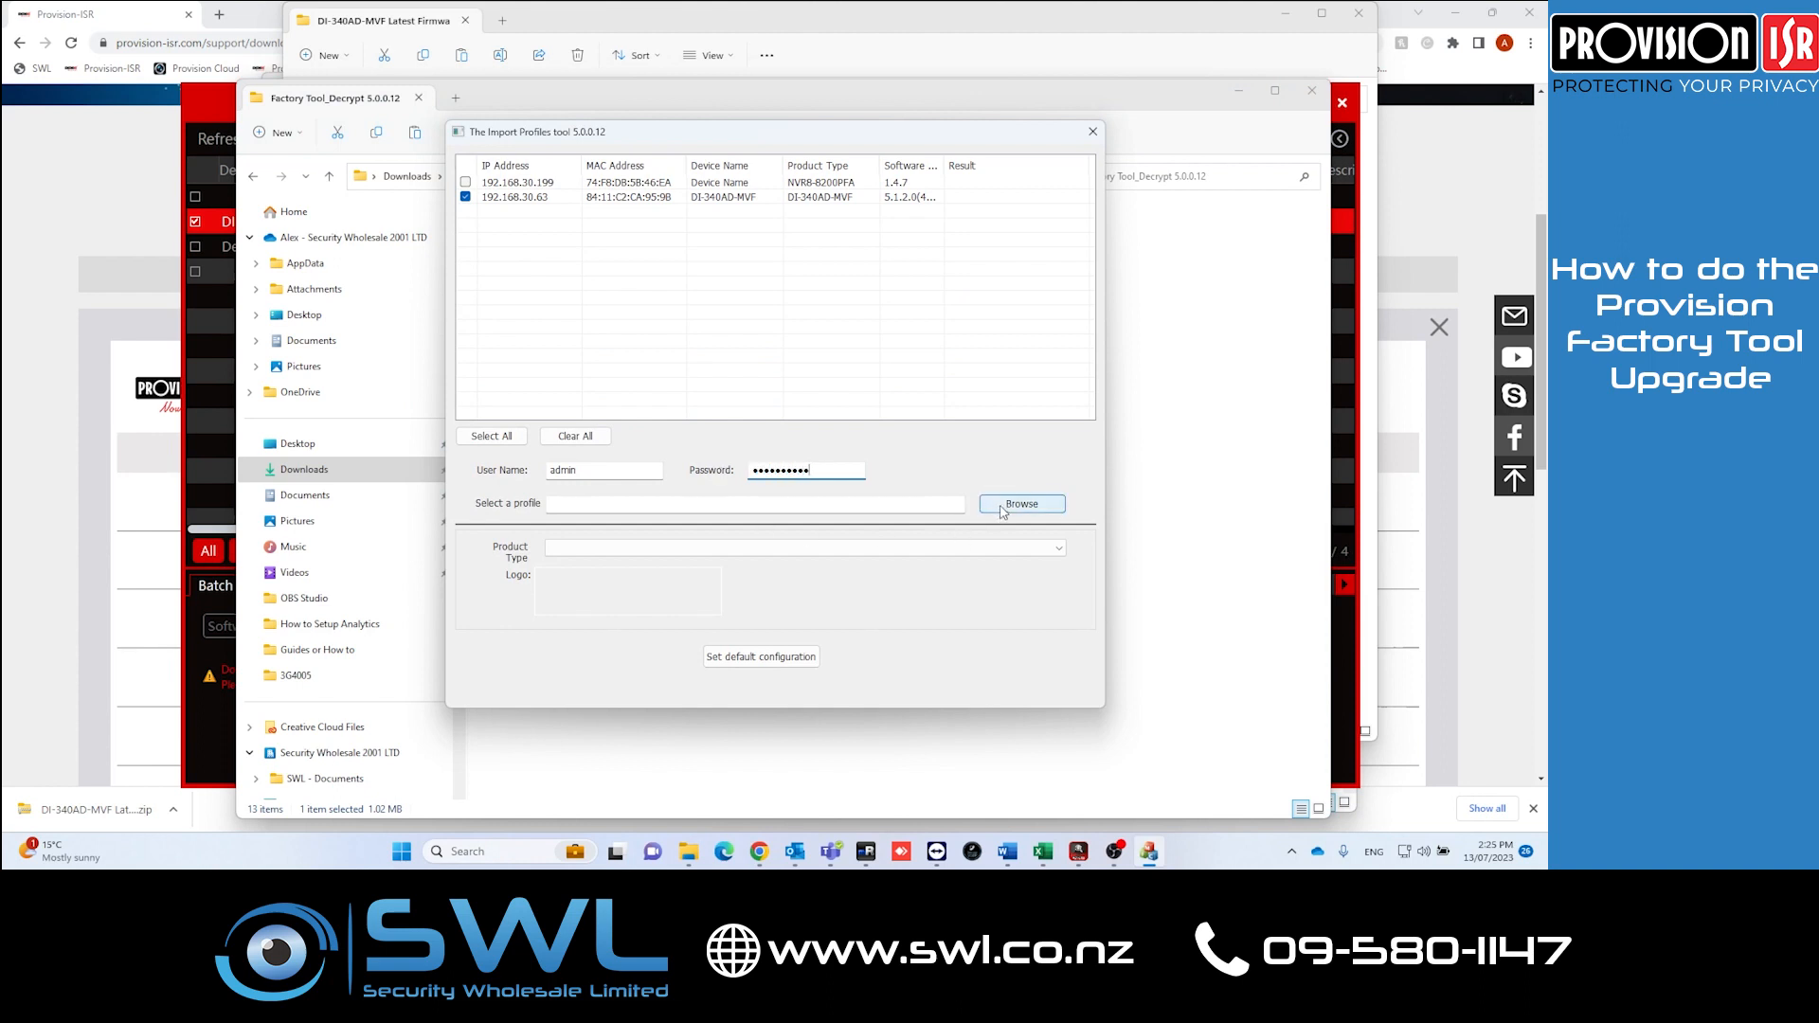
Step: Load the profile 340AD-MVF_5.1.2.0.46256_20230522.fac
{"action": "left_click", "coordinate": [1022, 504]}
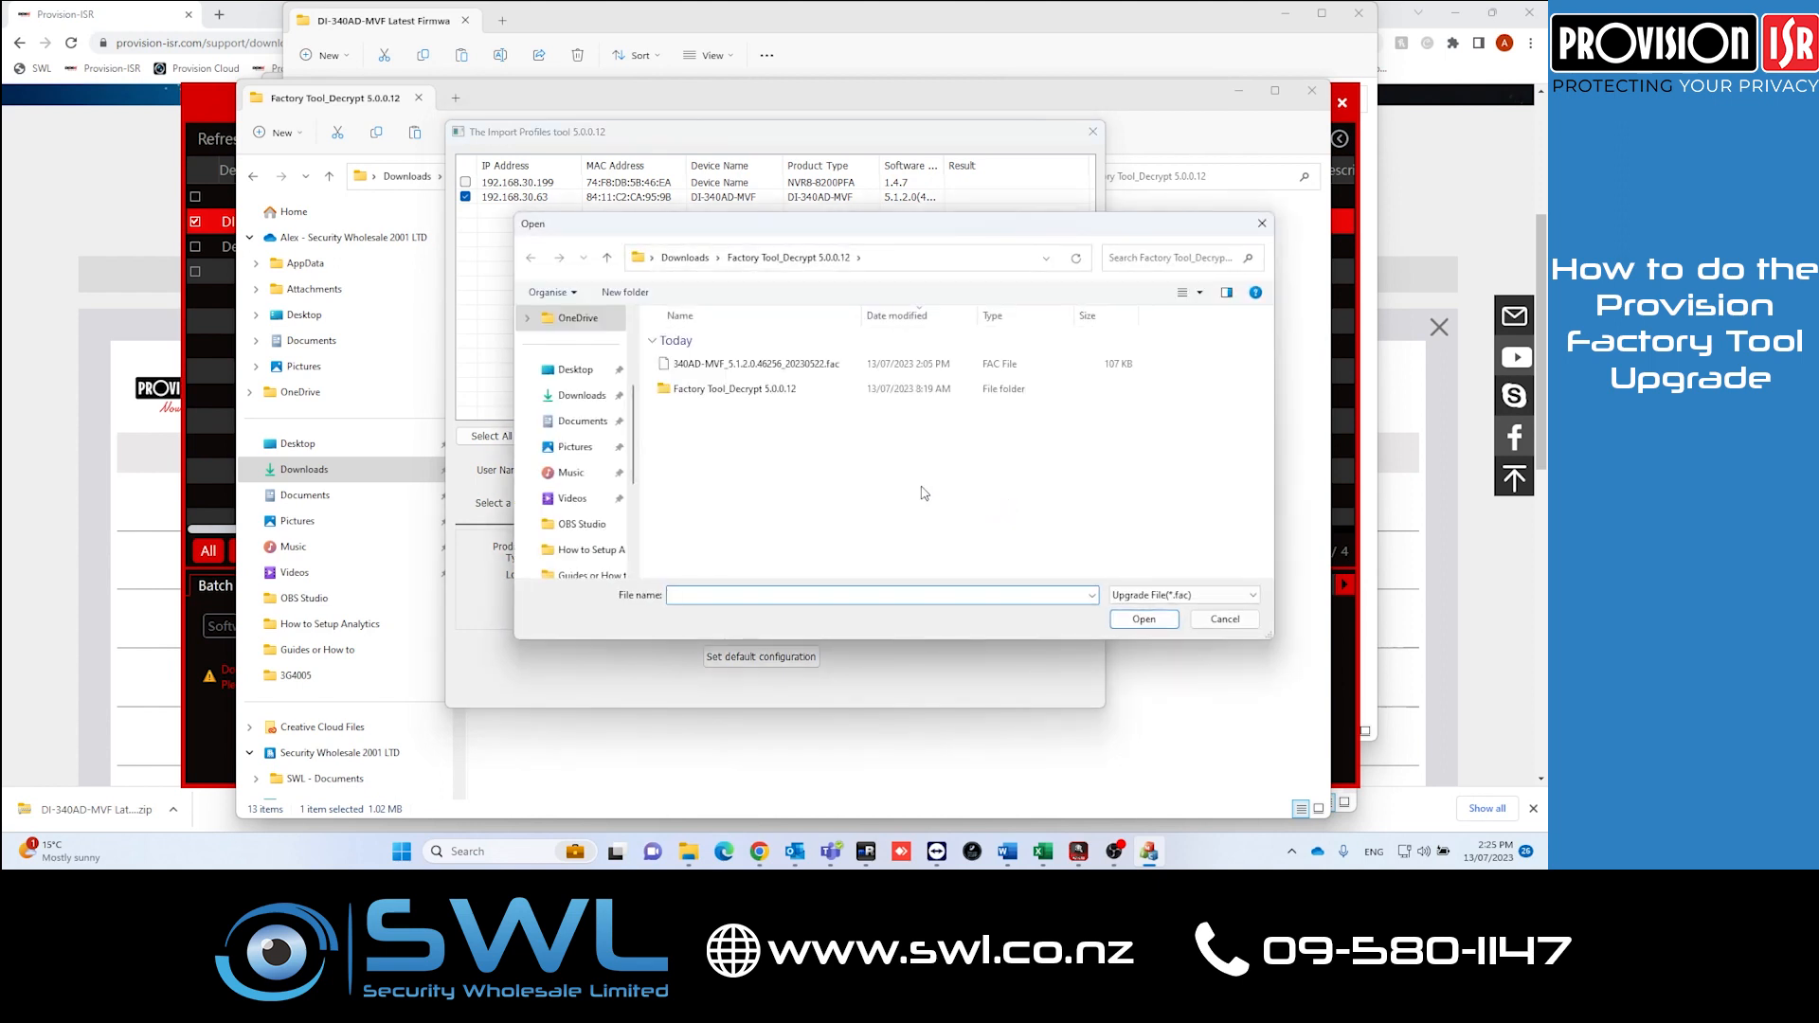
{"action": "left_click_drag", "start_coordinate": [865, 321], "coordinate": [869, 320]}
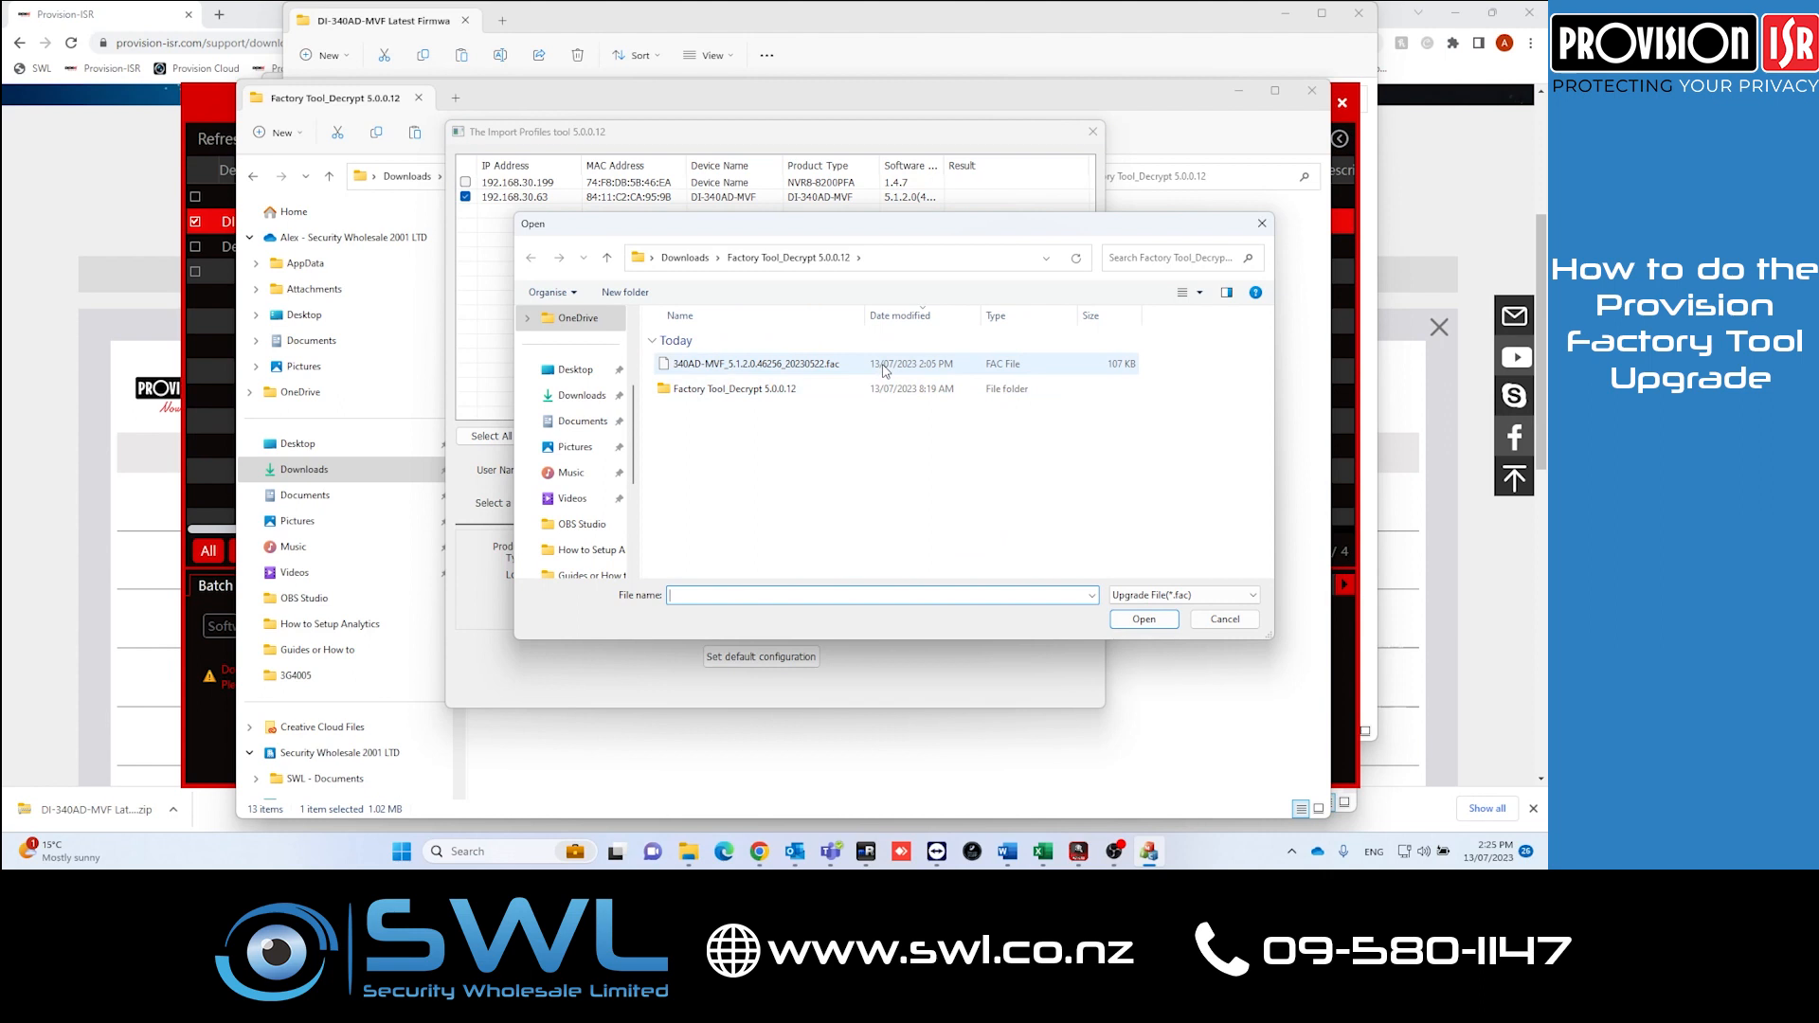
{"action": "left_click", "coordinate": [735, 367]}
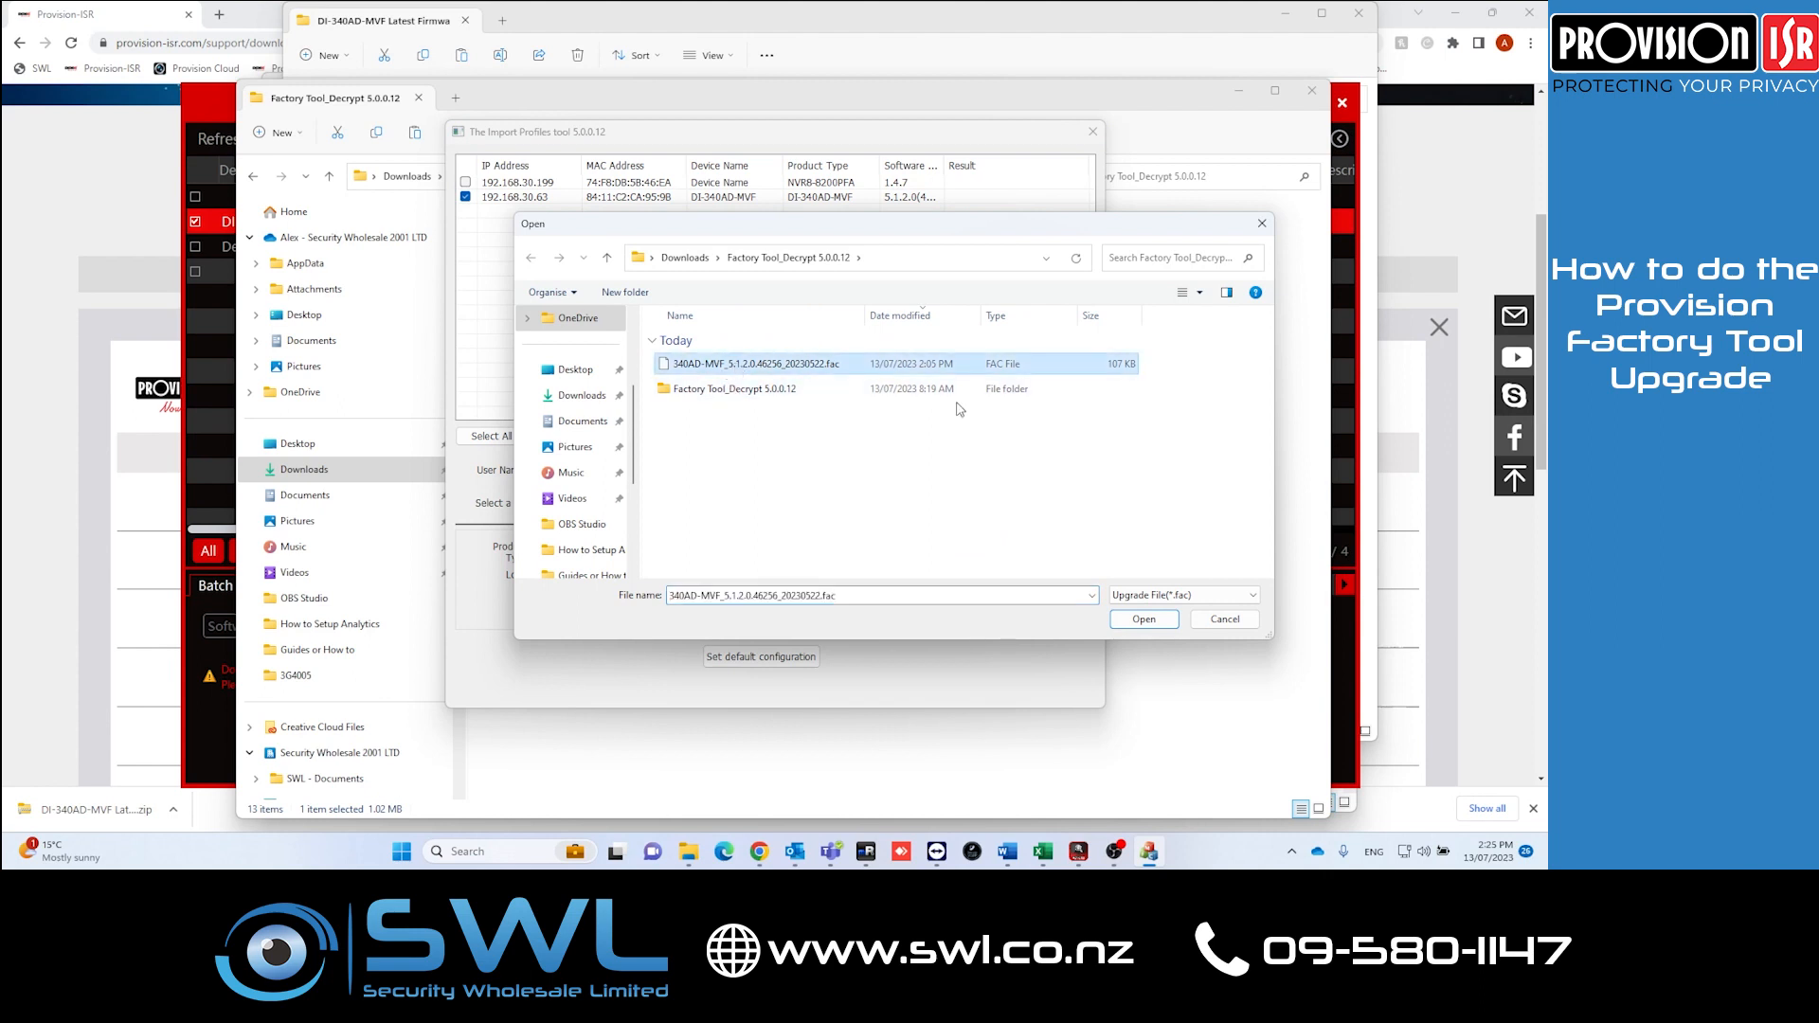
{"action": "left_click", "coordinate": [1143, 621]}
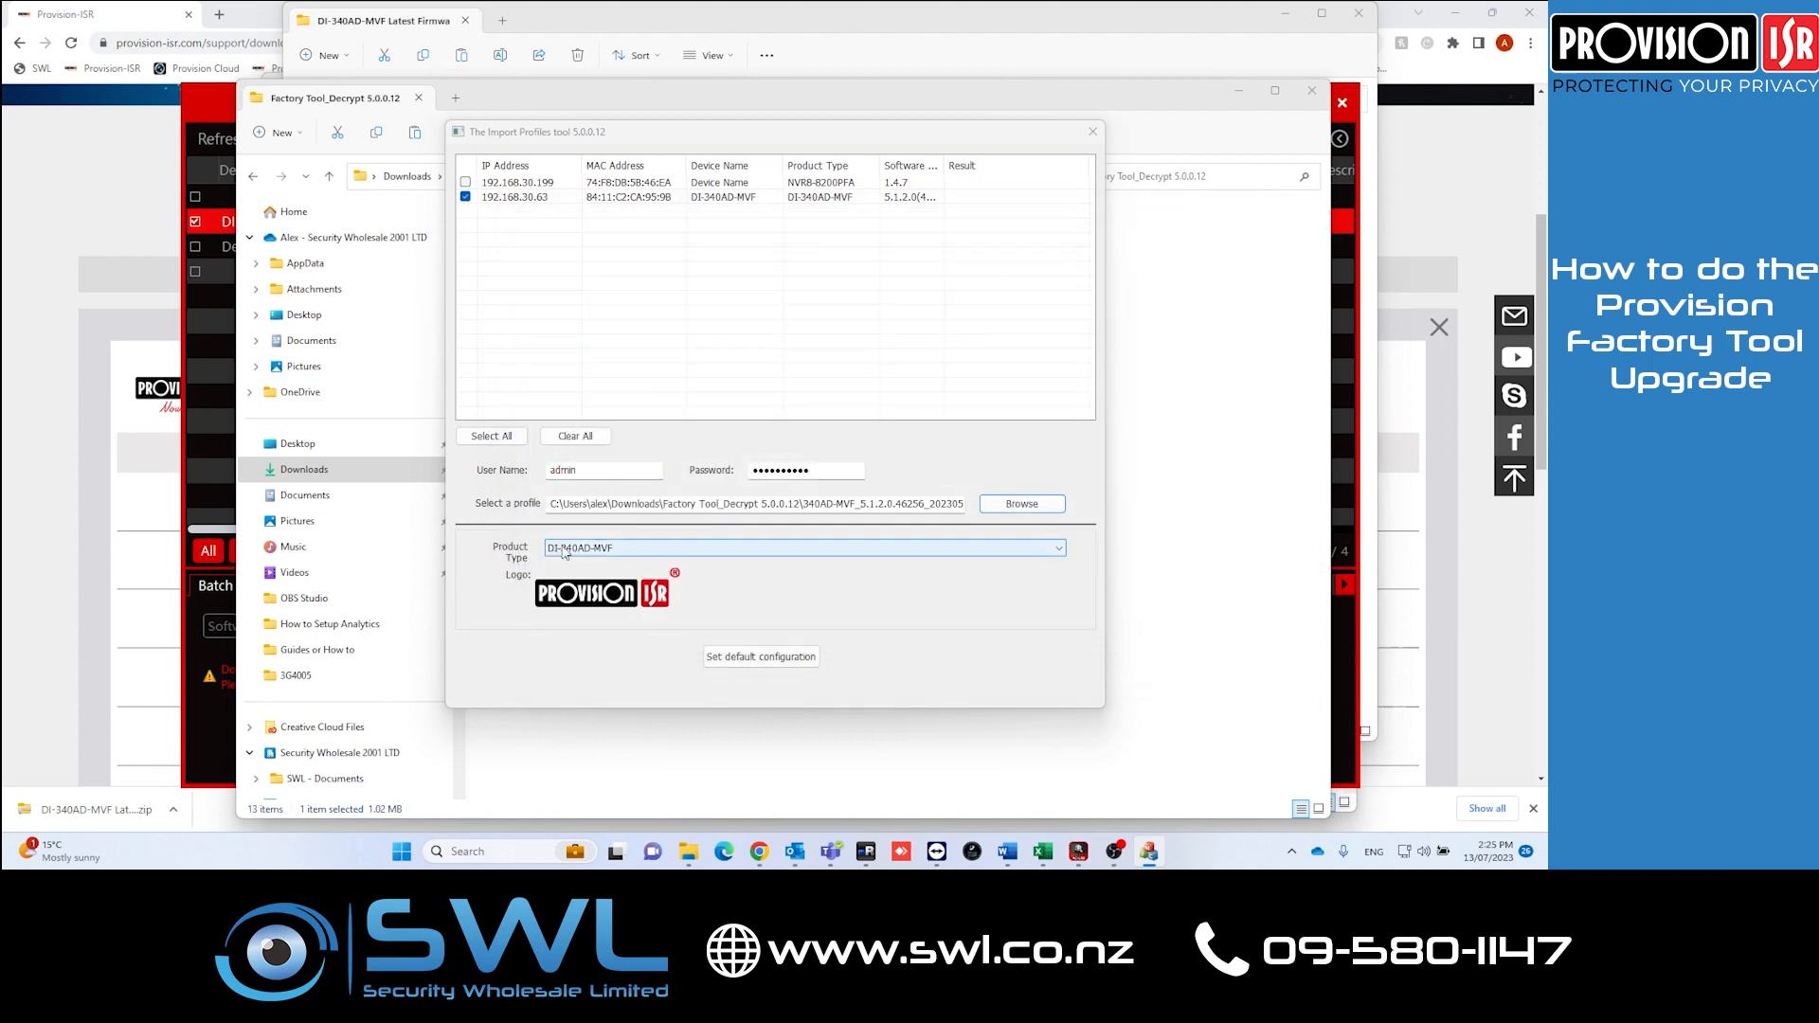
Step: Set the product type to DI-340AD-MVF and apply the default configuration
{"action": "left_click", "coordinate": [616, 550]}
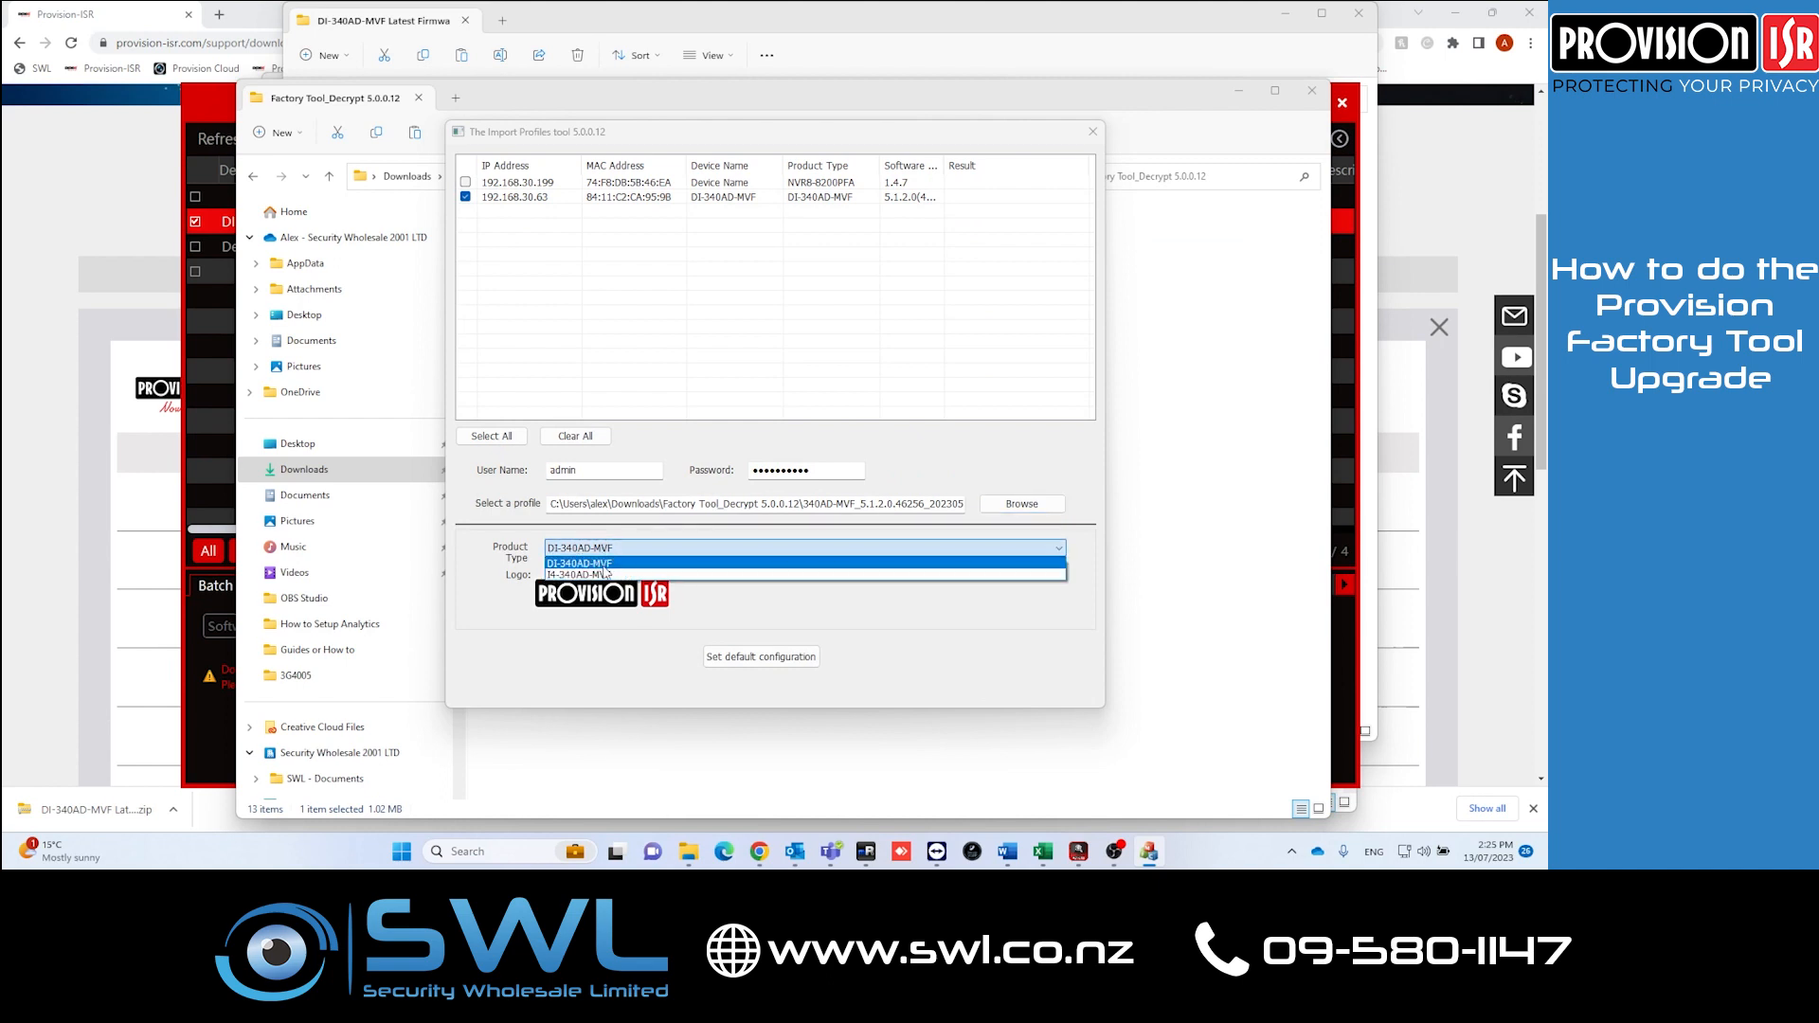
{"action": "left_click", "coordinate": [606, 567]}
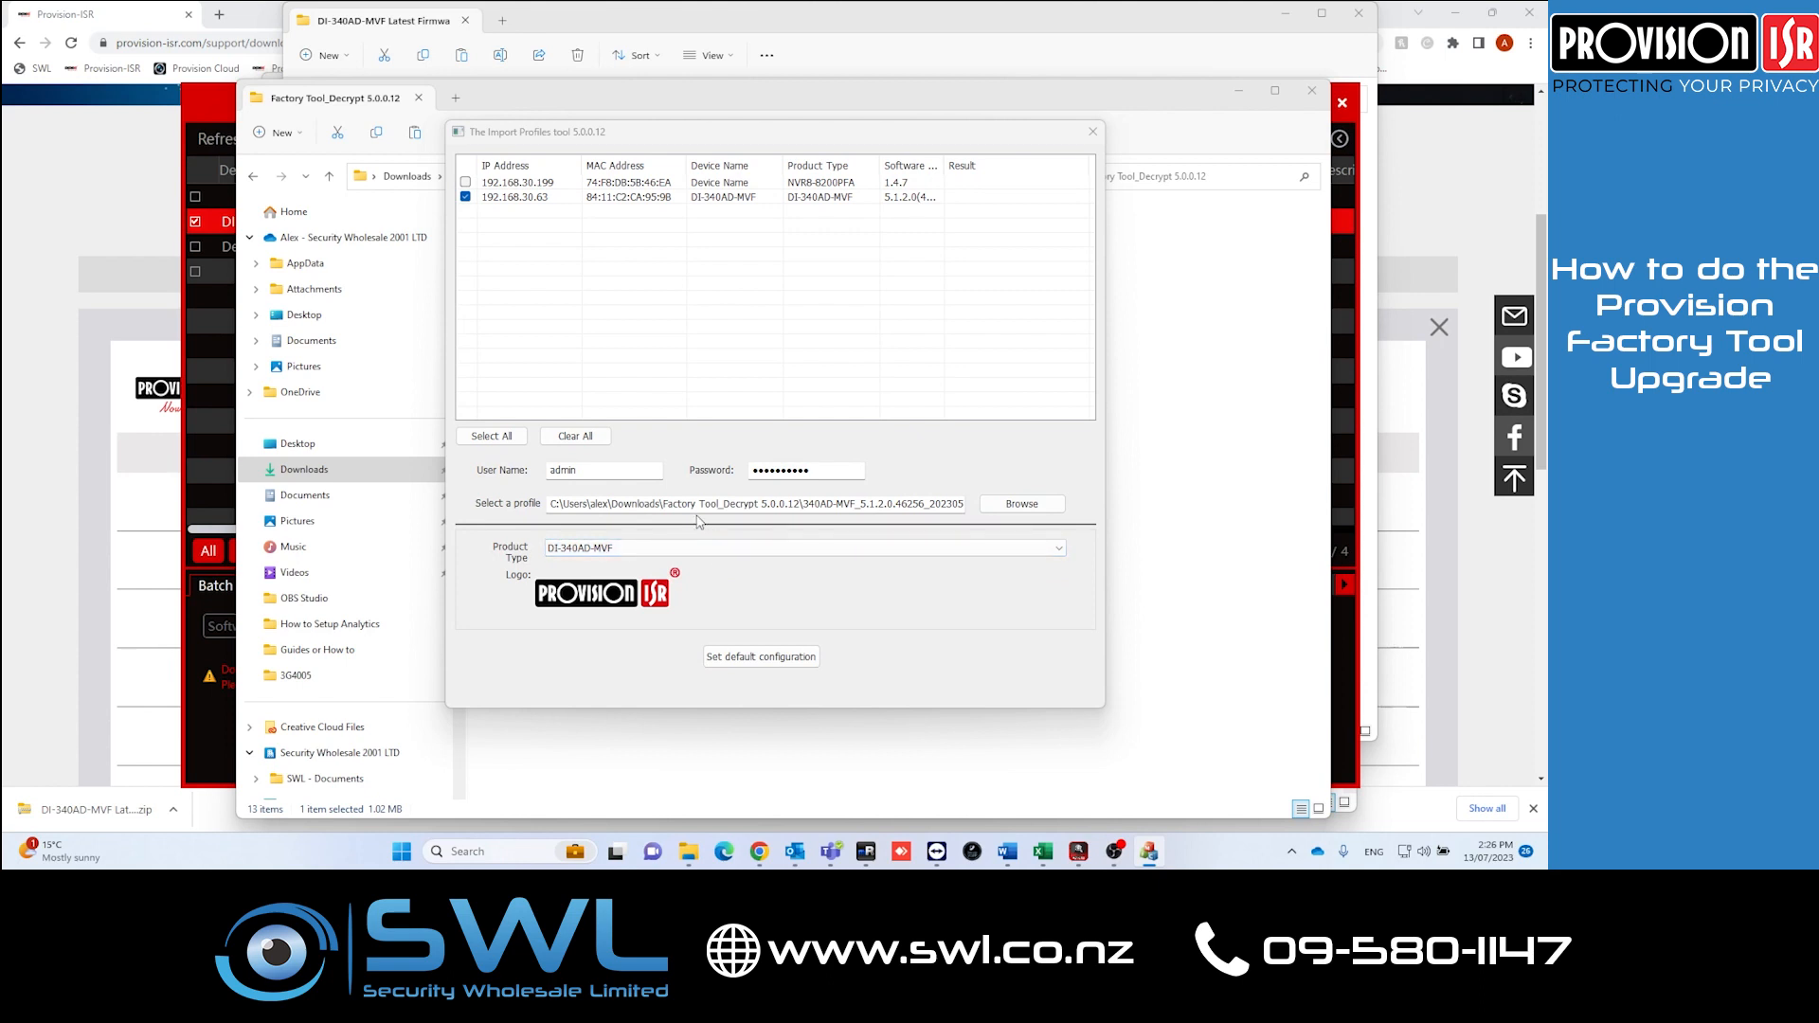
{"action": "left_click", "coordinate": [744, 661]}
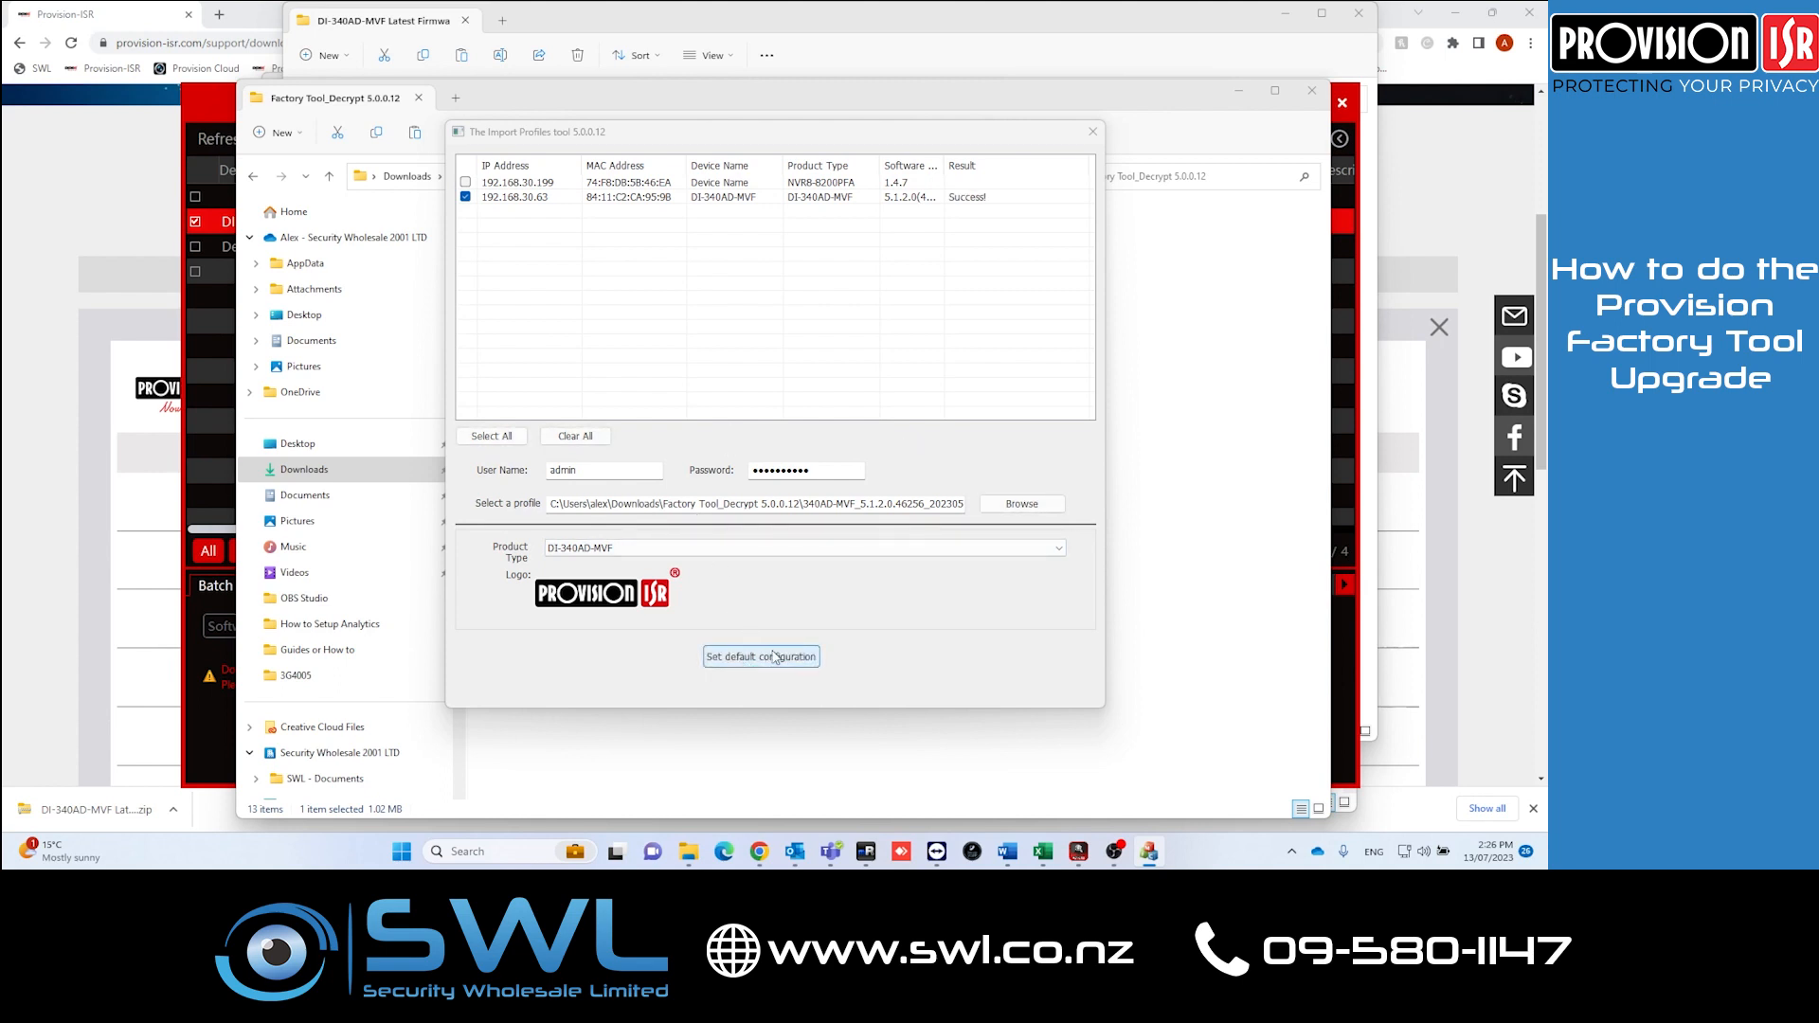